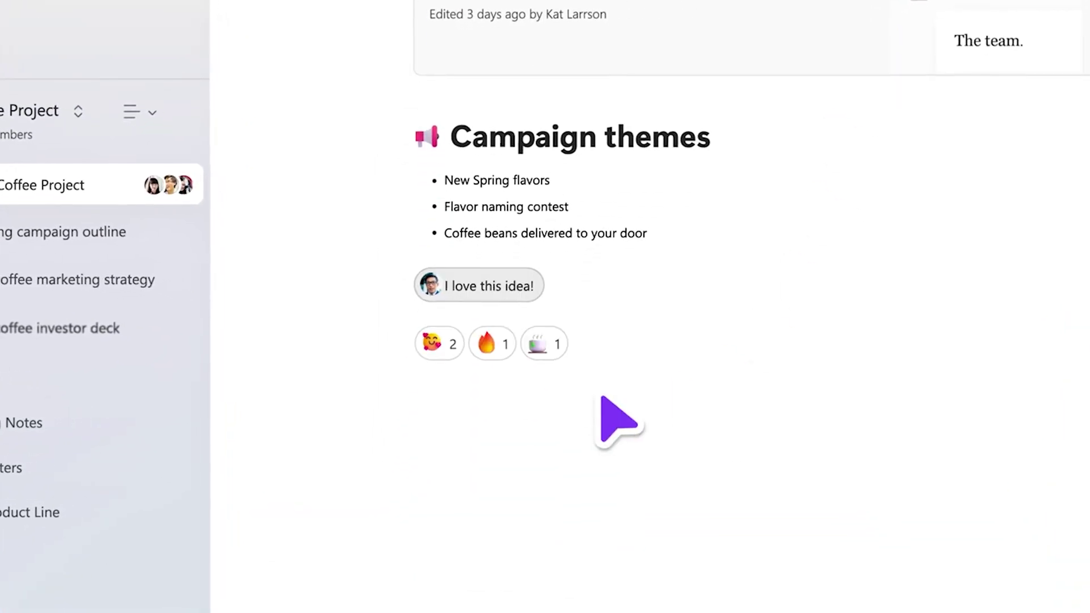
Add a heart-face reaction to the campaign themes and start a reply with 'Met'.
{"action": "left_click", "coordinate": [437, 353]}
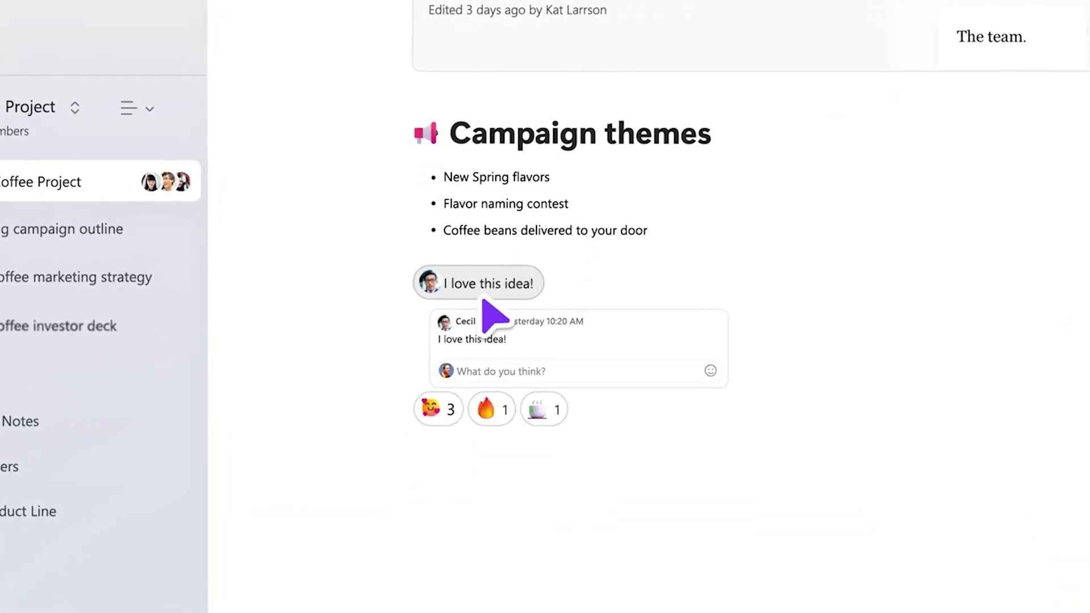
{"action": "left_click", "coordinate": [454, 371]}
{"action": "type", "text": "Met"}
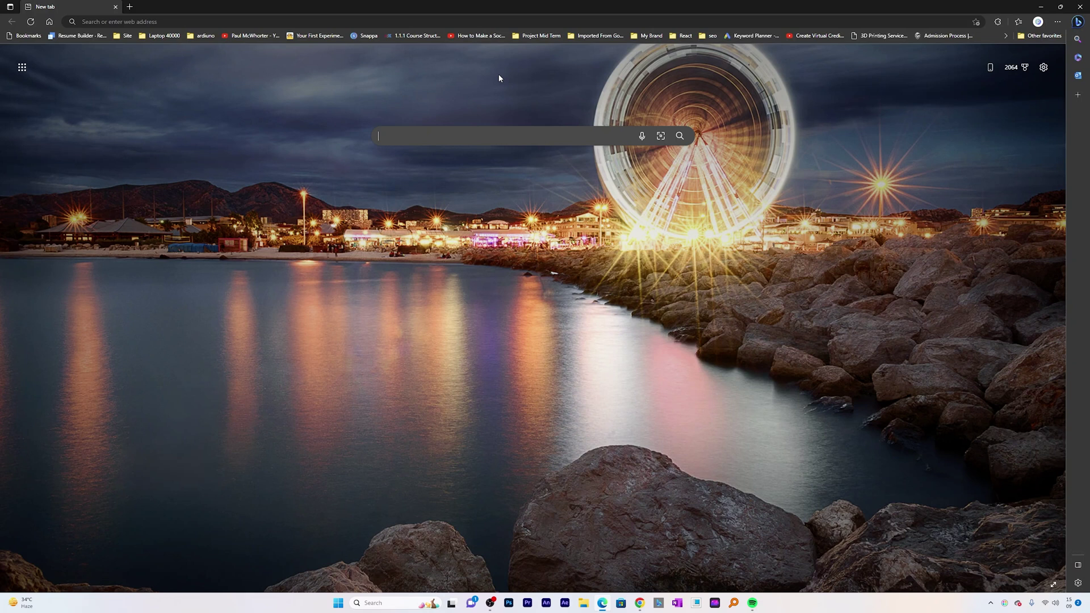
Search Bing for 'loop' and open the Microsoft Loop product page result.
{"action": "type", "text": "loop"}
{"action": "key", "text": "Return"}
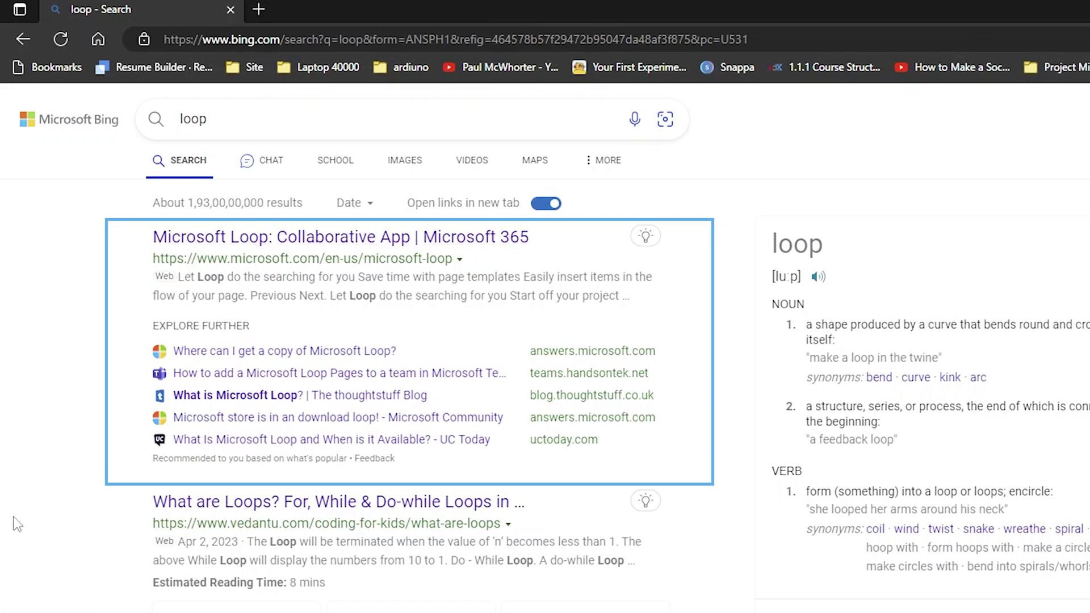
{"action": "left_click", "coordinate": [358, 238]}
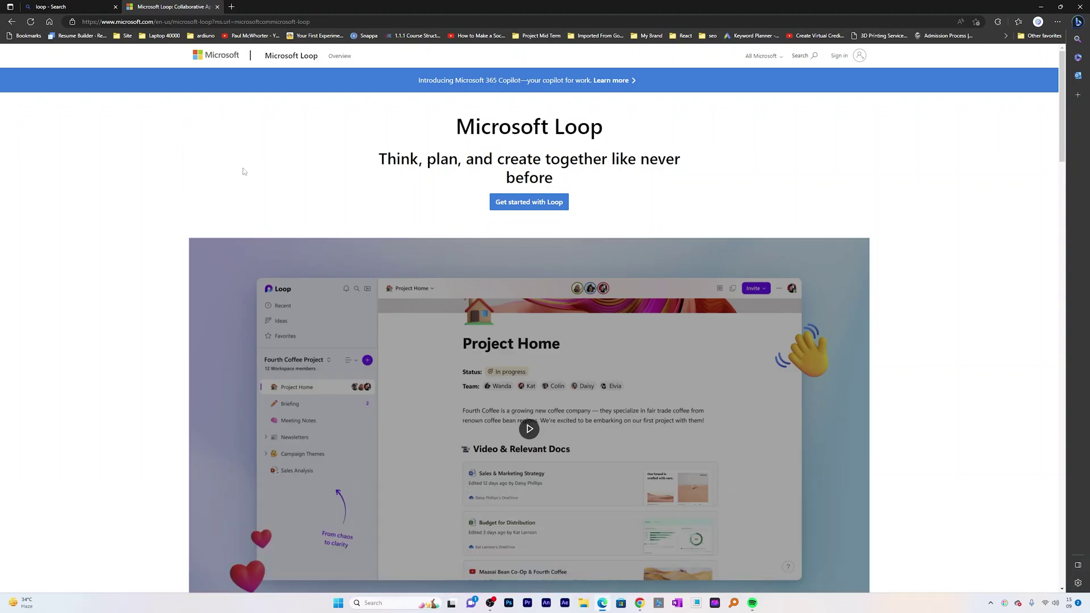
Open 'Get started with Loop' in a new tab, then return to the product page.
{"action": "right_click", "coordinate": [523, 208]}
{"action": "left_click", "coordinate": [528, 211]}
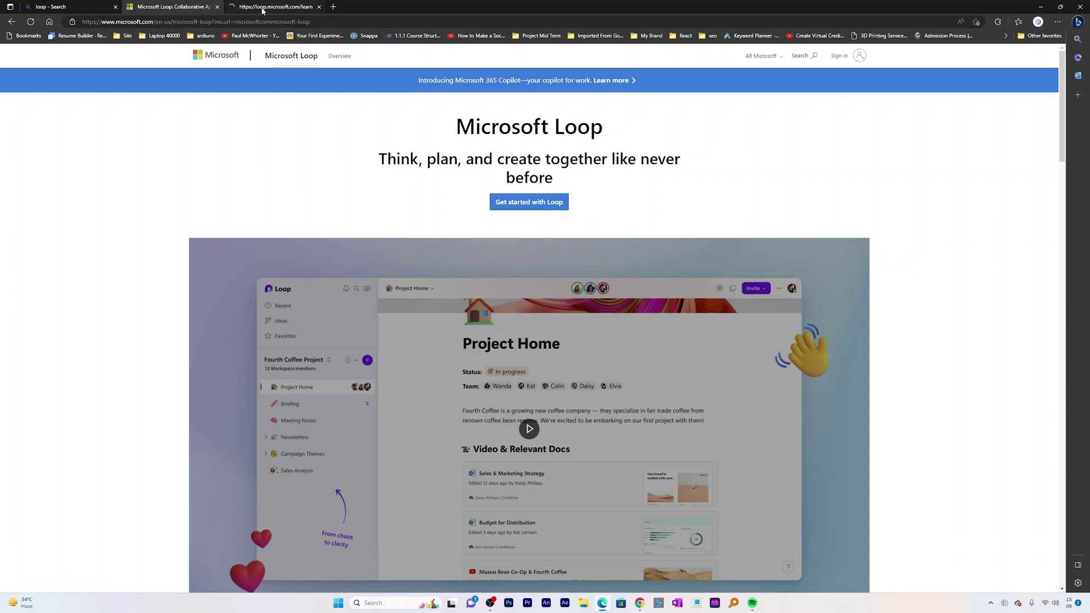
{"action": "left_click", "coordinate": [263, 9]}
{"action": "left_click", "coordinate": [193, 7]}
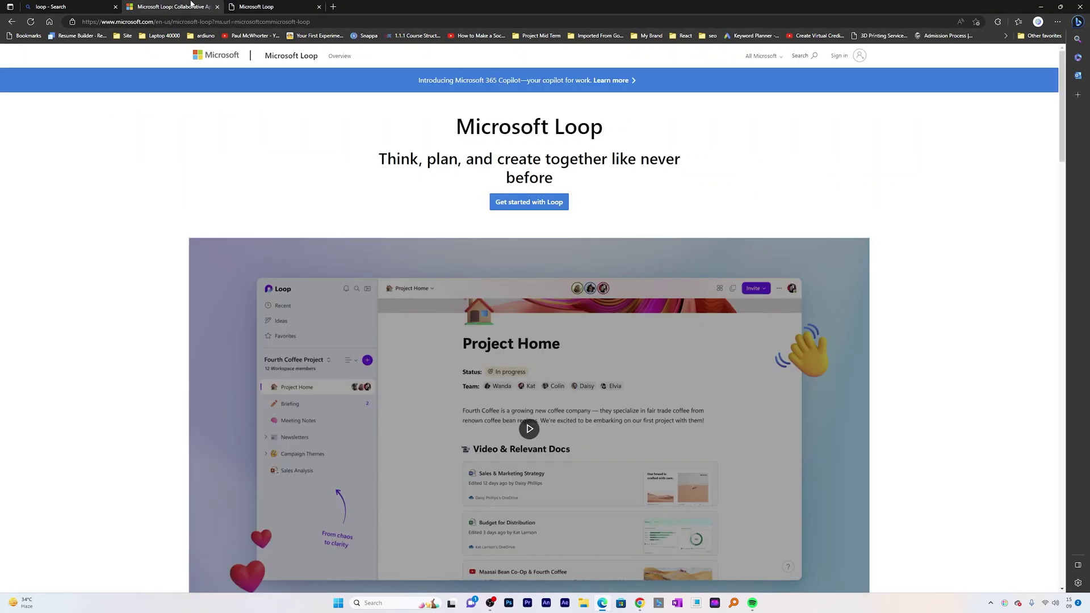
{"action": "scroll", "coordinate": [334, 166], "scroll_direction": "down", "scroll_amount": 1}
Switch to the loop.microsoft.com tab and browse the top of the landing page.
{"action": "key", "text": "ctrl+Tab"}
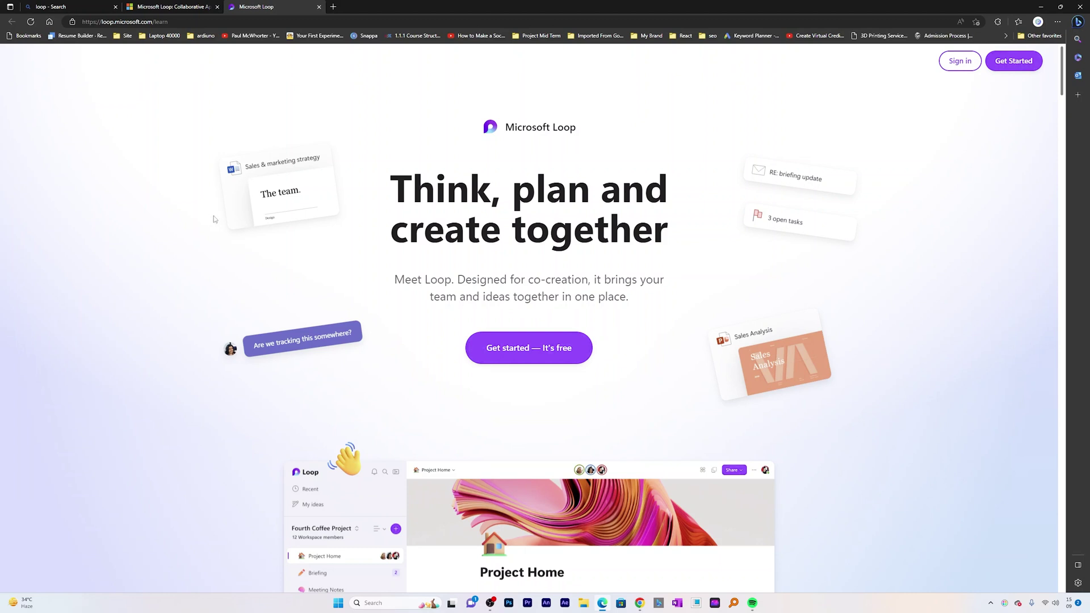
{"action": "scroll", "coordinate": [283, 223], "scroll_direction": "down", "scroll_amount": 6}
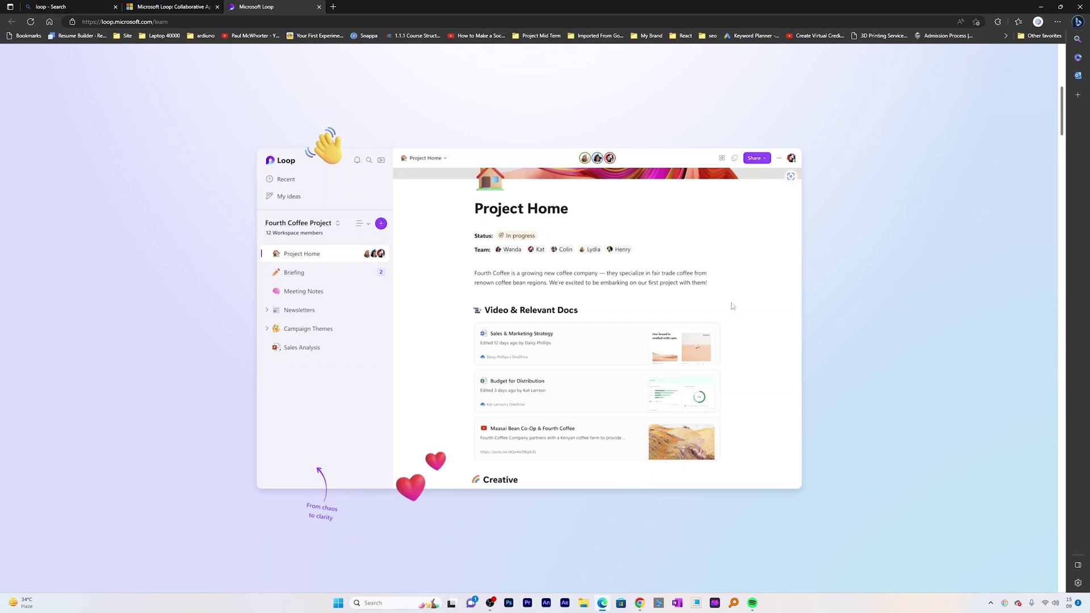
{"action": "scroll", "coordinate": [771, 307], "scroll_direction": "up", "scroll_amount": 6}
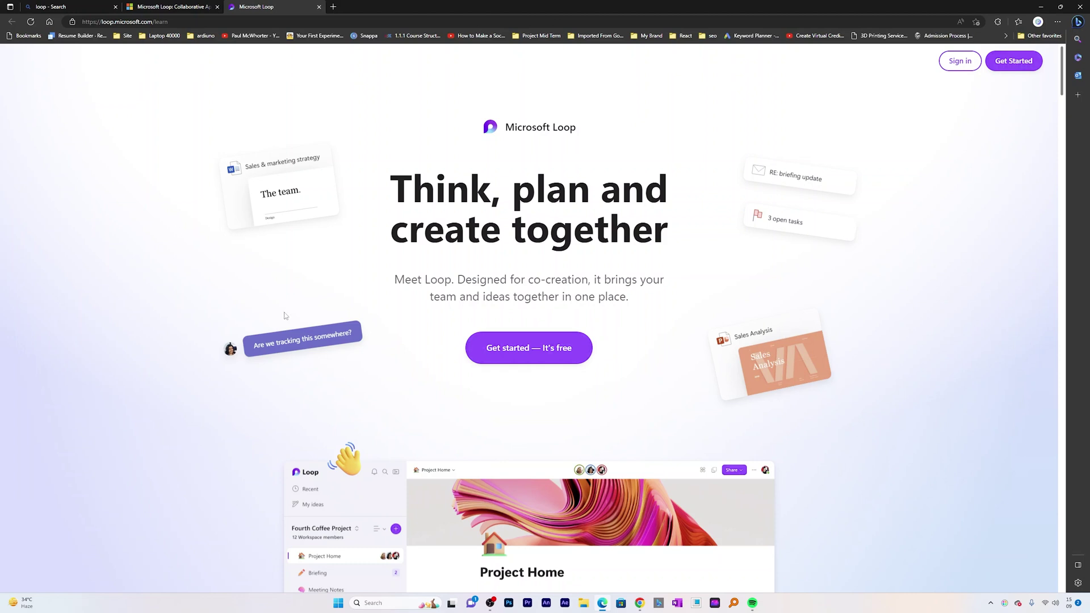
{"action": "scroll", "coordinate": [273, 297], "scroll_direction": "down", "scroll_amount": 5}
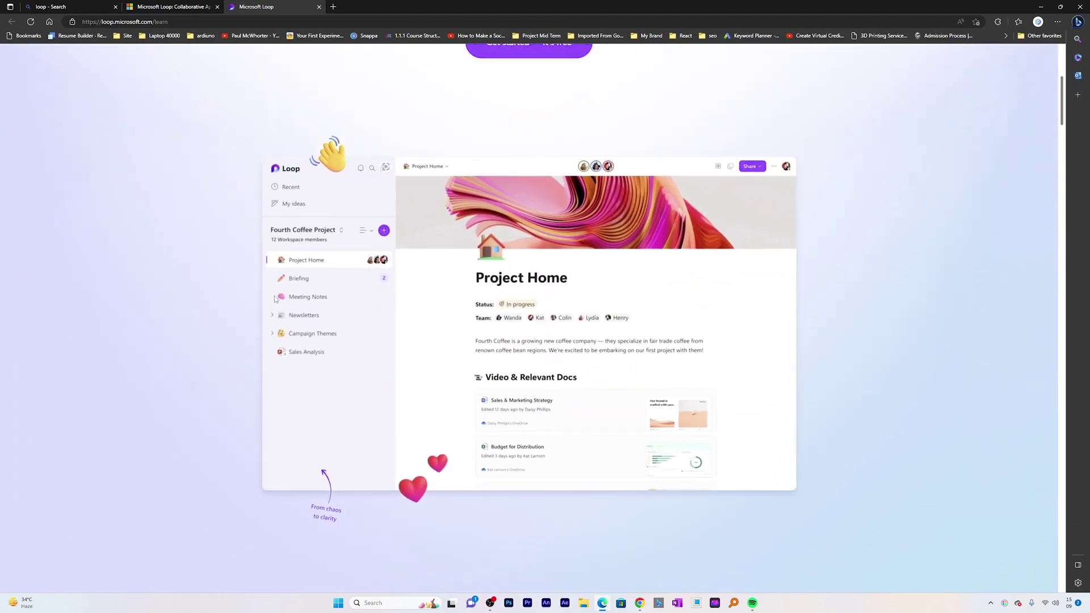
{"action": "scroll", "coordinate": [478, 262], "scroll_direction": "up", "scroll_amount": 5}
{"action": "scroll", "coordinate": [479, 262], "scroll_direction": "down", "scroll_amount": 5}
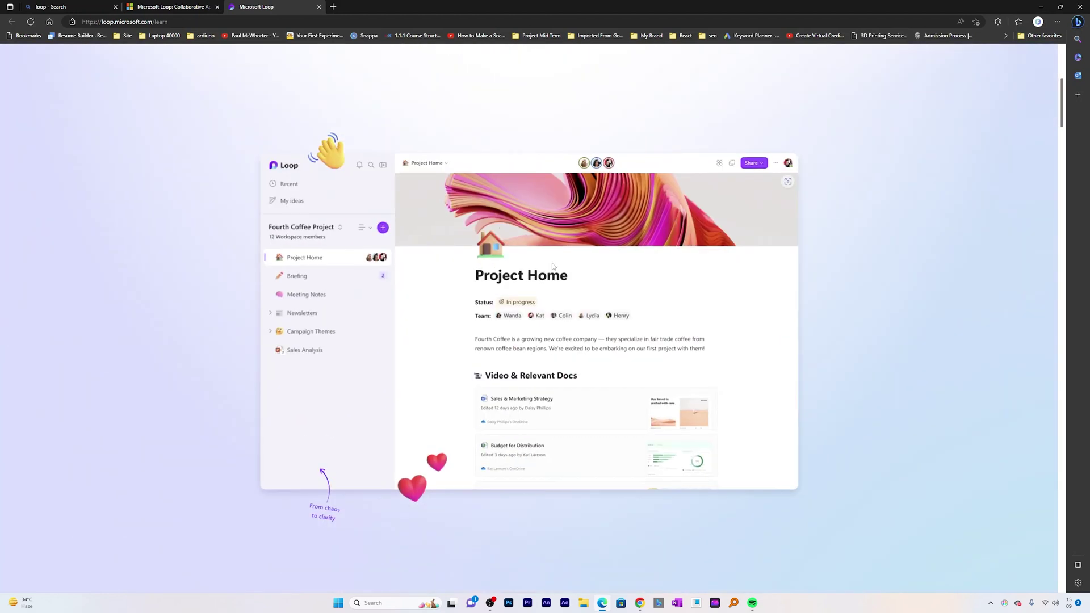
{"action": "scroll", "coordinate": [803, 298], "scroll_direction": "up", "scroll_amount": 2}
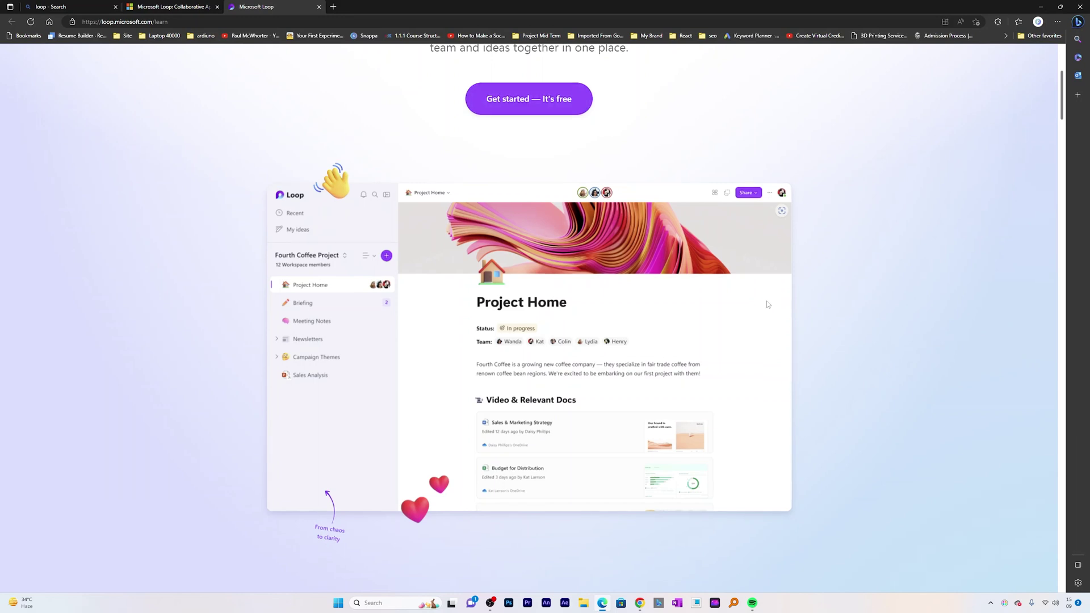
{"action": "scroll", "coordinate": [765, 304], "scroll_direction": "down", "scroll_amount": 8}
{"action": "scroll", "coordinate": [839, 316], "scroll_direction": "down", "scroll_amount": 8}
{"action": "scroll", "coordinate": [838, 317], "scroll_direction": "up", "scroll_amount": 6}
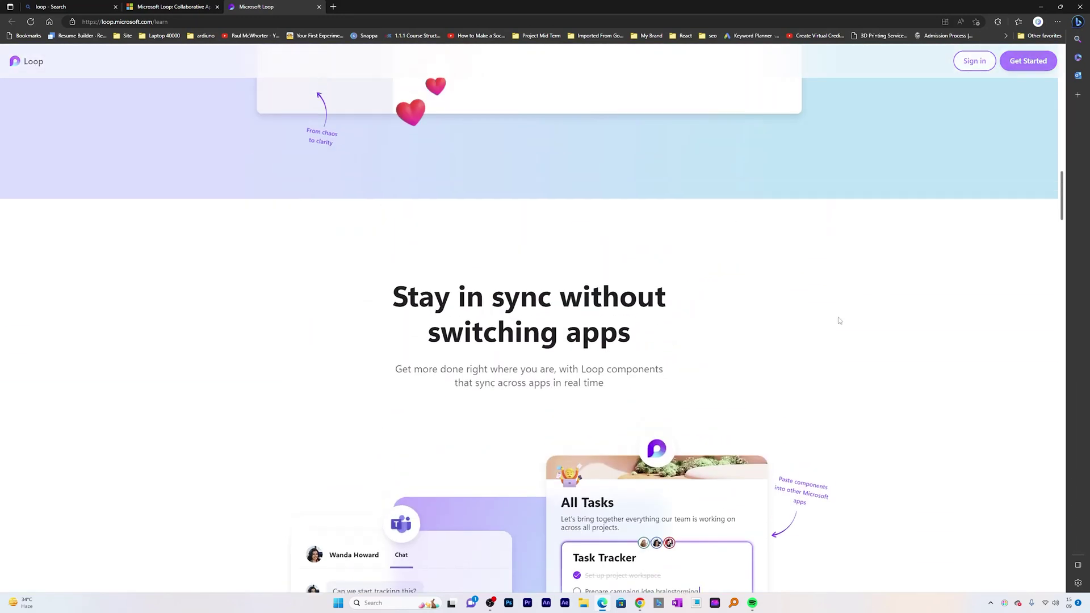
Scroll through the rest of the landing page, then choose to get started for free.
{"action": "scroll", "coordinate": [837, 317], "scroll_direction": "down", "scroll_amount": 1}
{"action": "scroll", "coordinate": [469, 273], "scroll_direction": "down", "scroll_amount": 2}
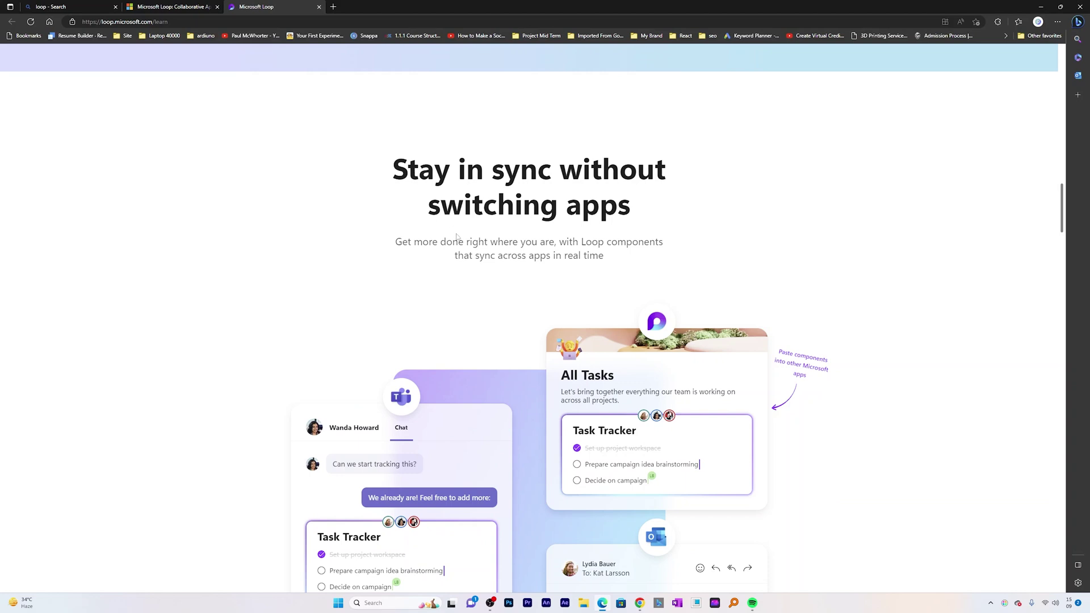
{"action": "scroll", "coordinate": [457, 238], "scroll_direction": "down", "scroll_amount": 15}
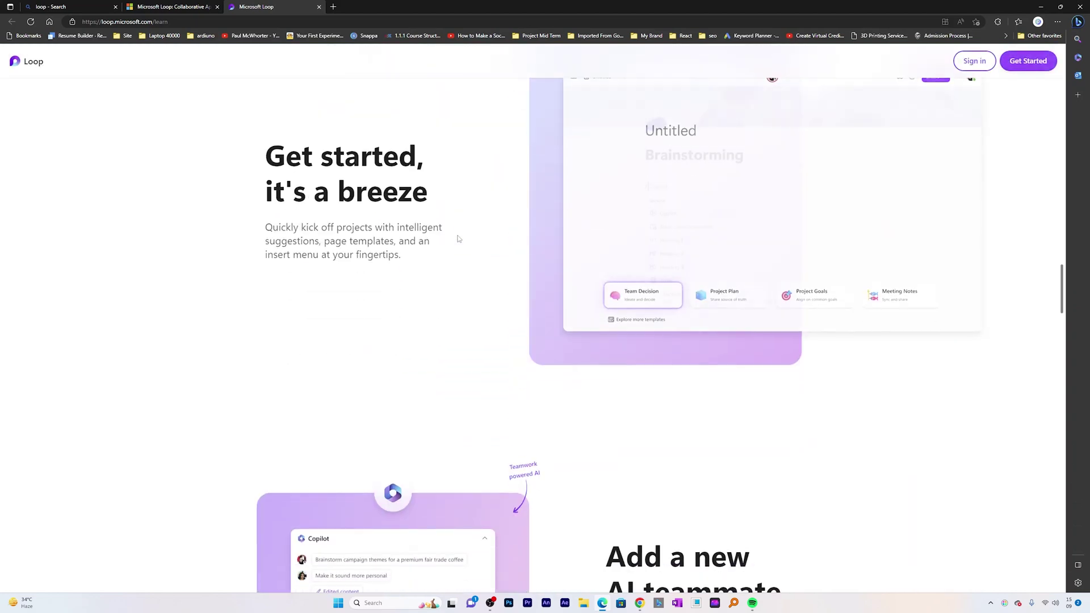
{"action": "scroll", "coordinate": [457, 237], "scroll_direction": "down", "scroll_amount": 10}
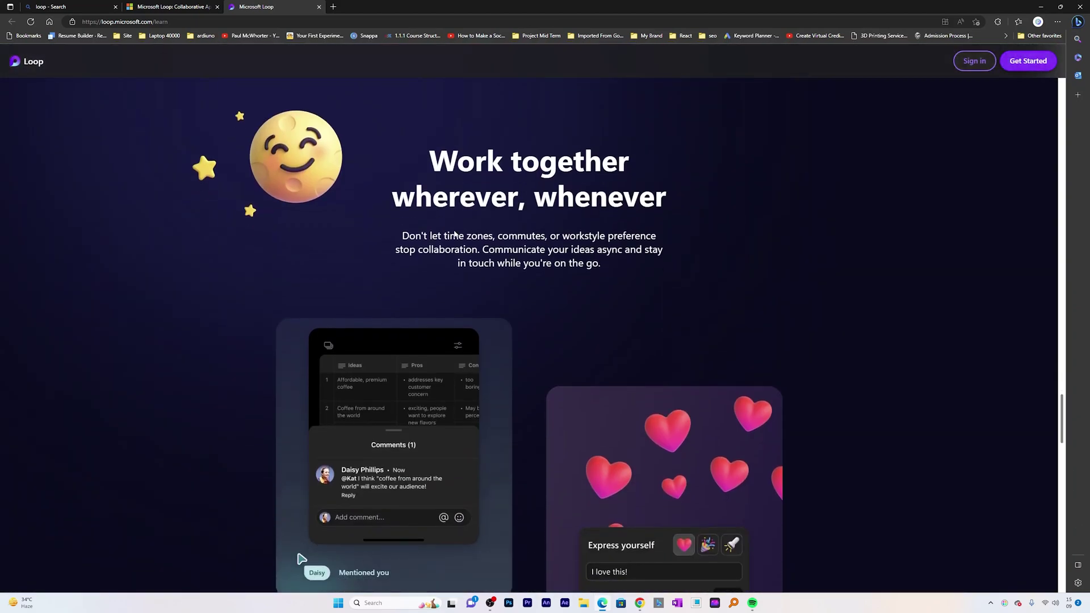
{"action": "scroll", "coordinate": [454, 233], "scroll_direction": "down", "scroll_amount": 12}
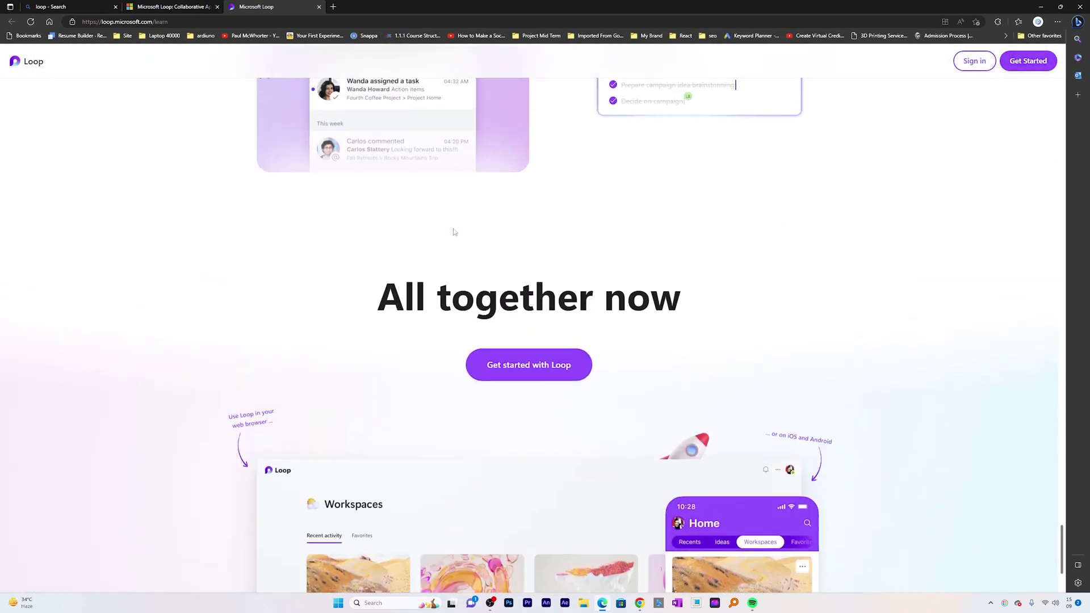
{"action": "scroll", "coordinate": [453, 231], "scroll_direction": "down", "scroll_amount": 2}
{"action": "scroll", "coordinate": [480, 264], "scroll_direction": "up", "scroll_amount": 15}
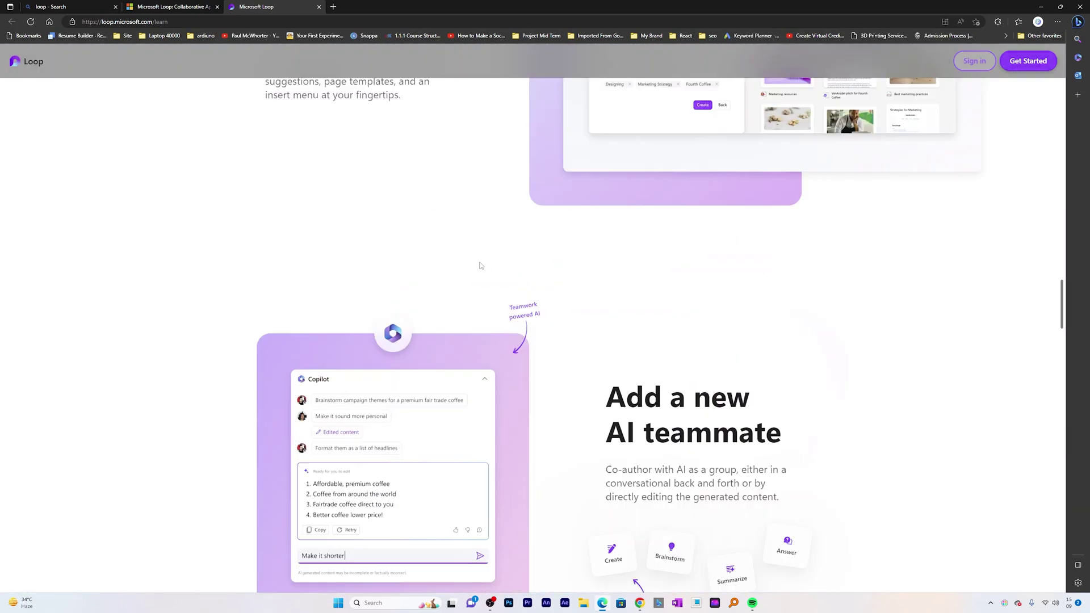
{"action": "scroll", "coordinate": [479, 265], "scroll_direction": "up", "scroll_amount": 15}
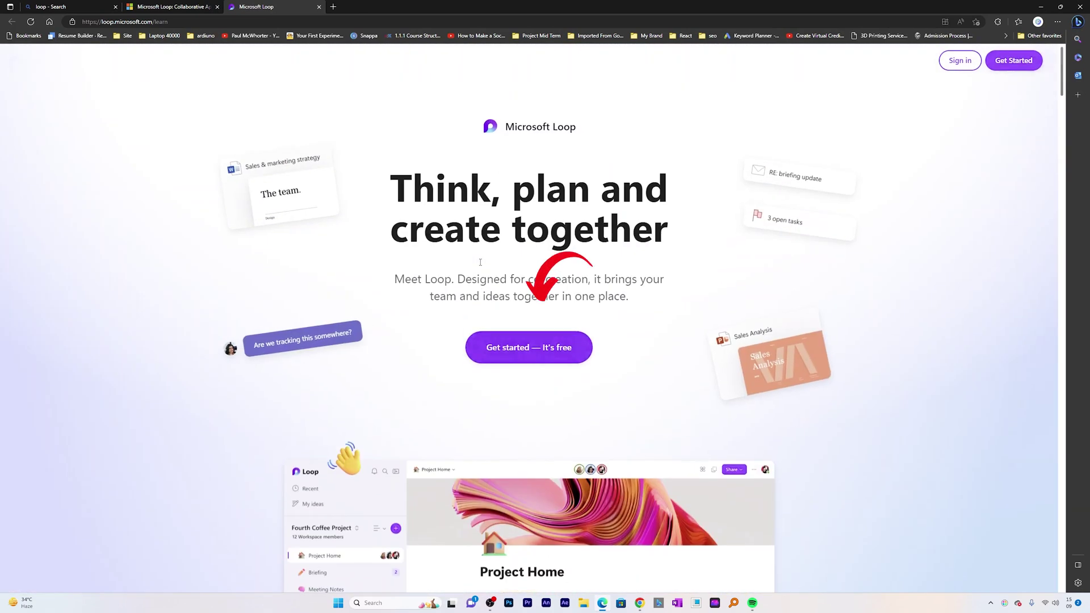
{"action": "left_click", "coordinate": [540, 348]}
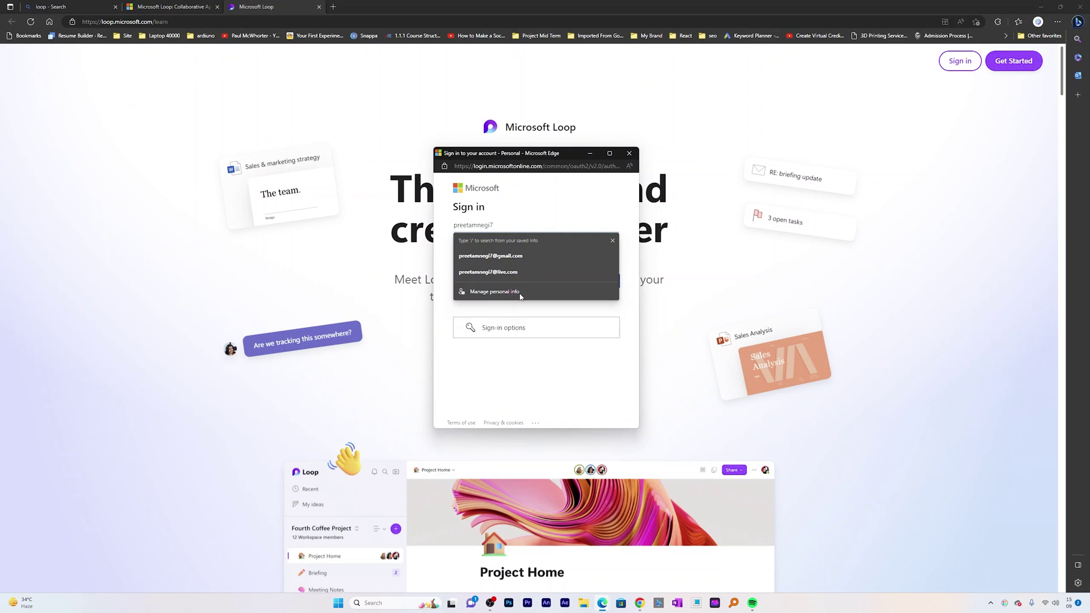
Sign in to Loop with the saved account and its password.
{"action": "left_click", "coordinate": [488, 272]}
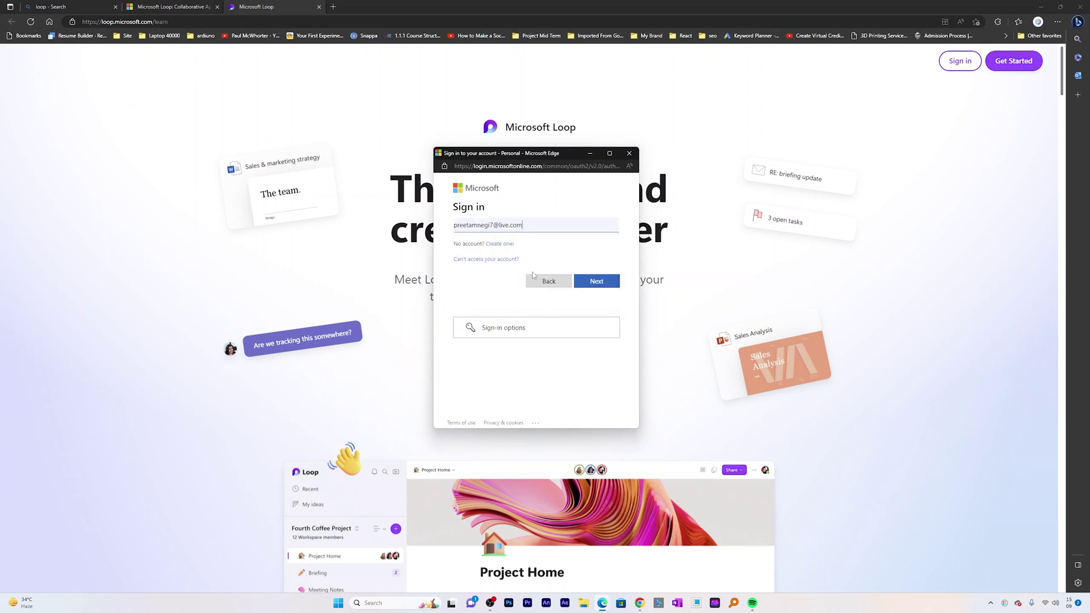
{"action": "left_click", "coordinate": [597, 282]}
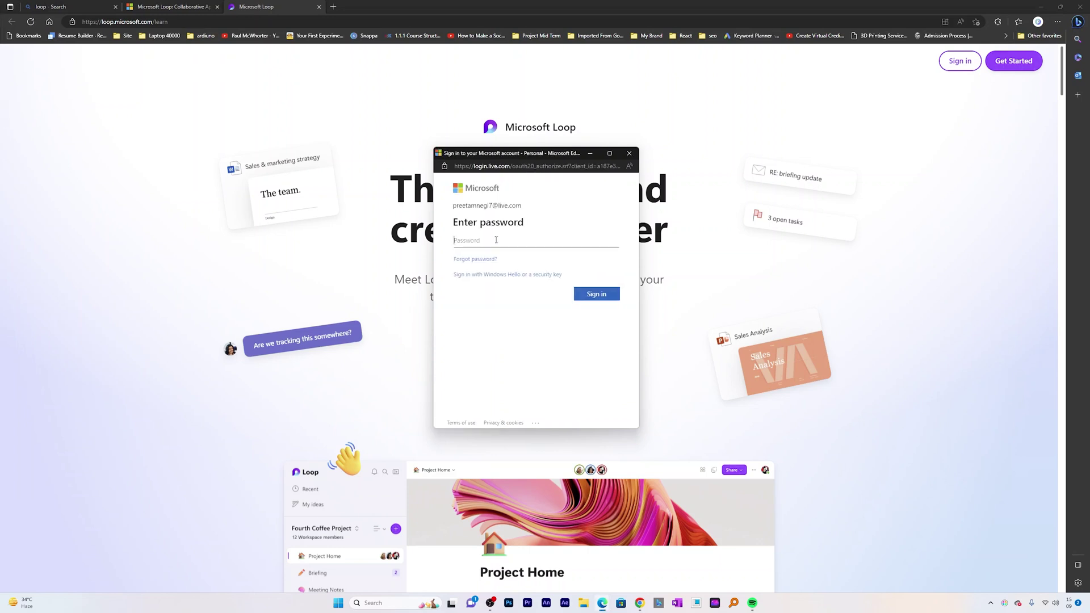
{"action": "type", "text": "********"}
{"action": "key", "text": "Return"}
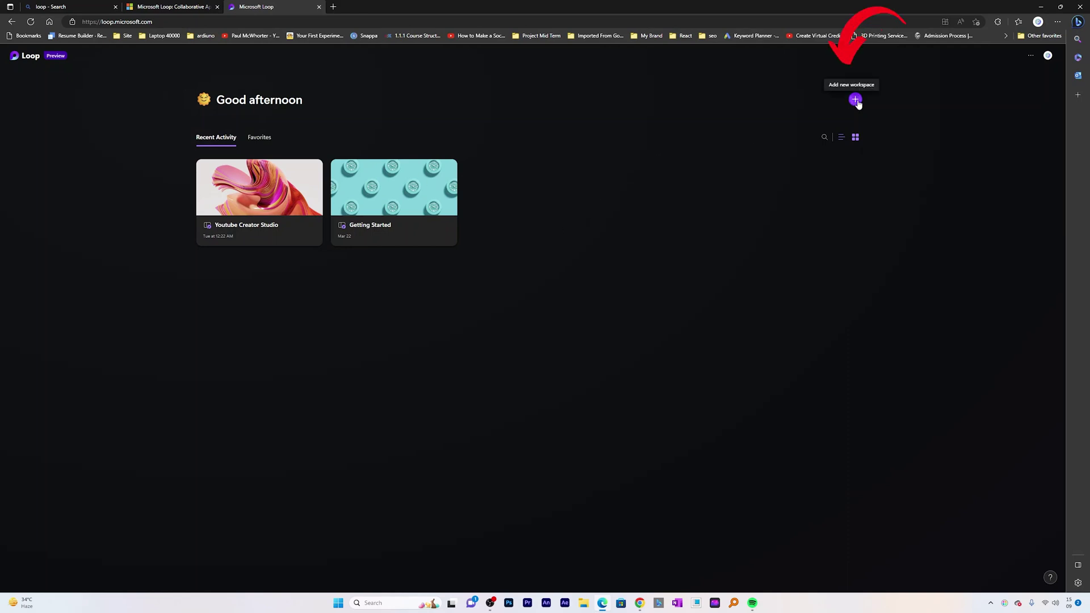
Start a new workspace and enter the name 'DIY Project to improve sales'.
{"action": "left_click", "coordinate": [856, 101]}
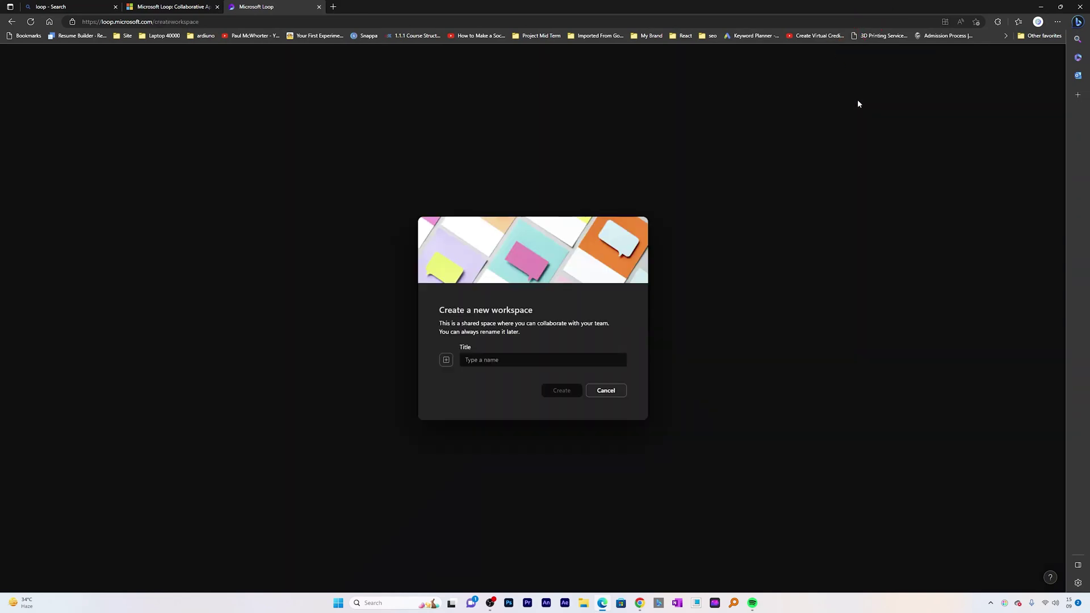
{"action": "left_click", "coordinate": [498, 360]}
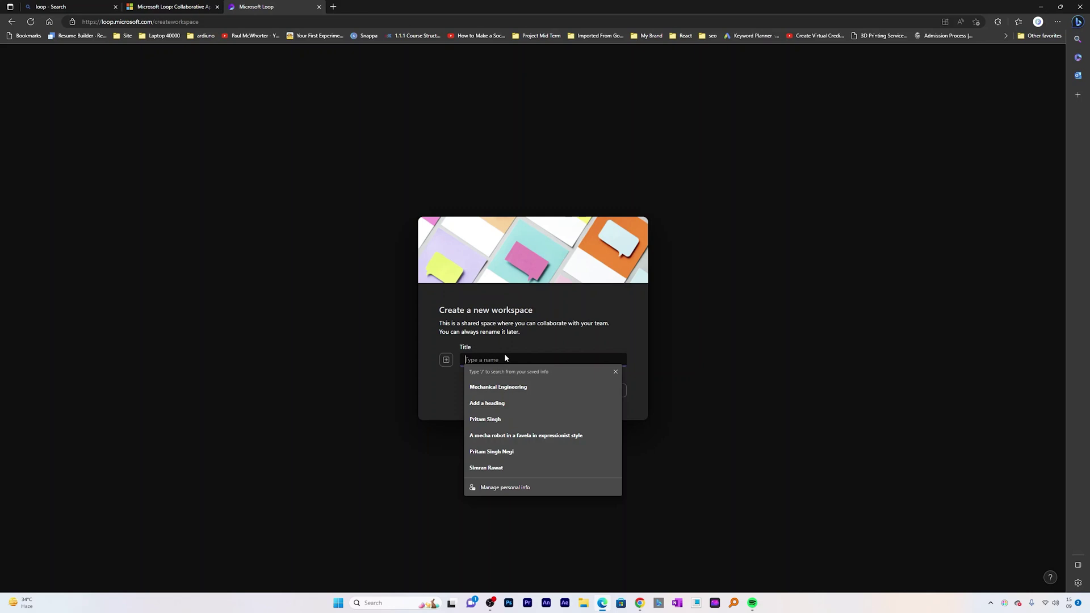
{"action": "type", "text": "DIY"}
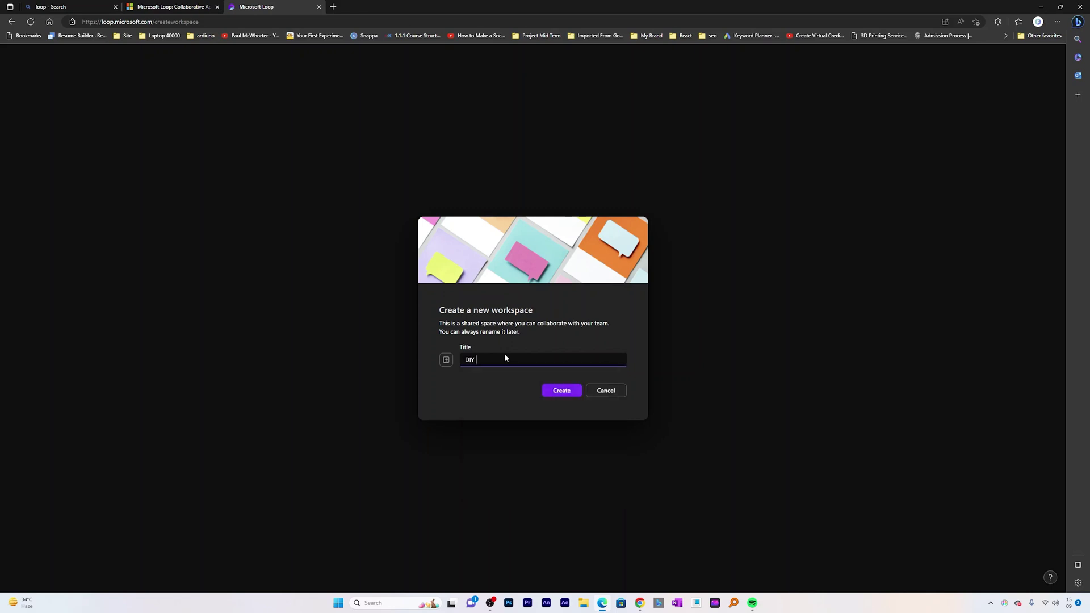
{"action": "type", "text": " PROCTRokjoject to improve sales"}
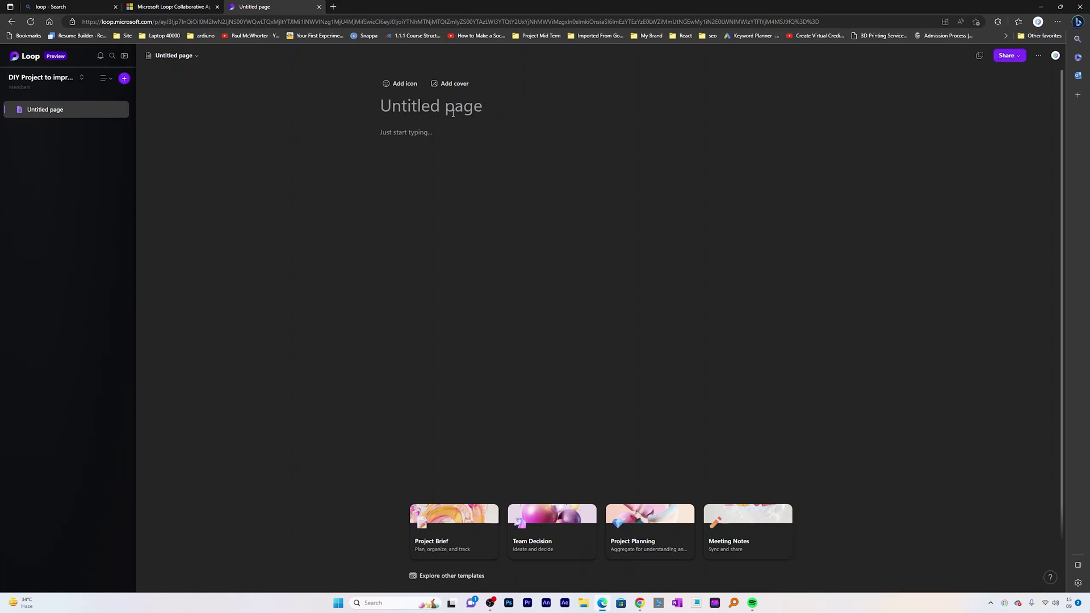
Fill the blank page with the Project Brief template.
{"action": "scroll", "coordinate": [659, 363], "scroll_direction": "down", "scroll_amount": 1}
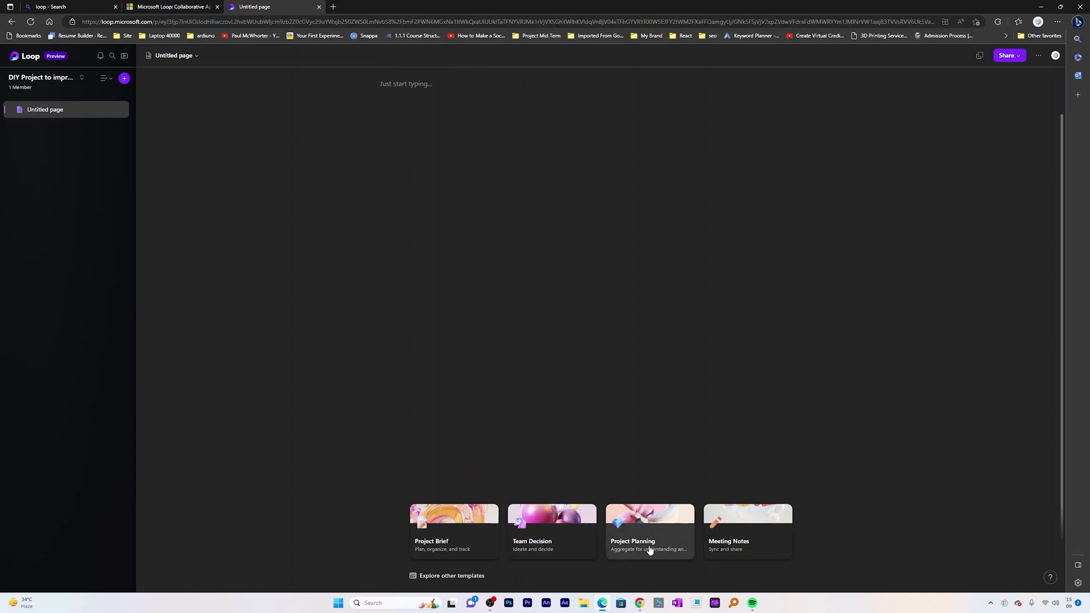
{"action": "left_click", "coordinate": [437, 526]}
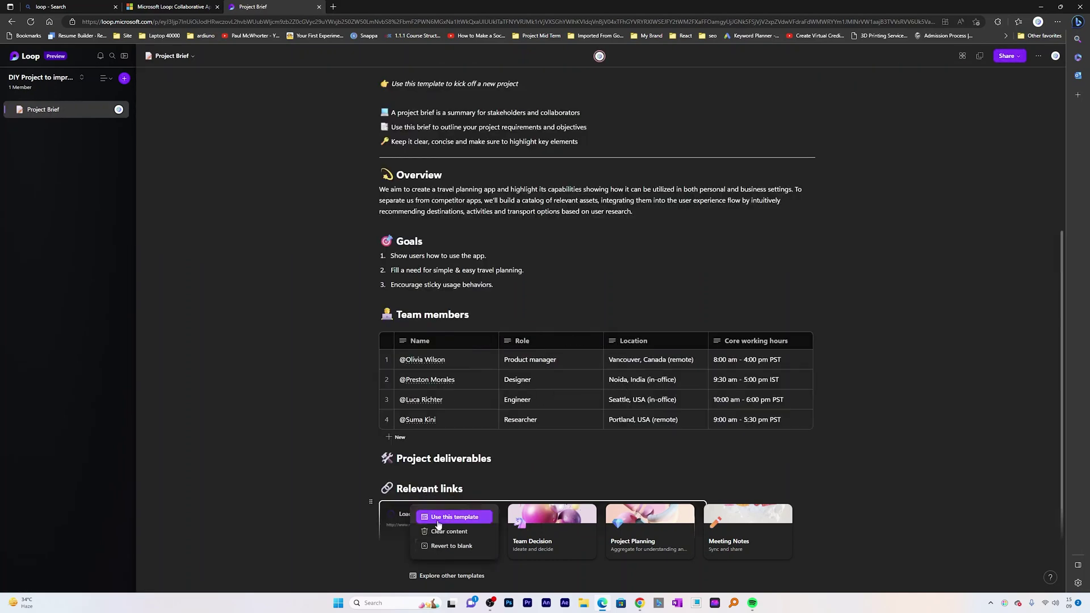
{"action": "left_click", "coordinate": [438, 517]}
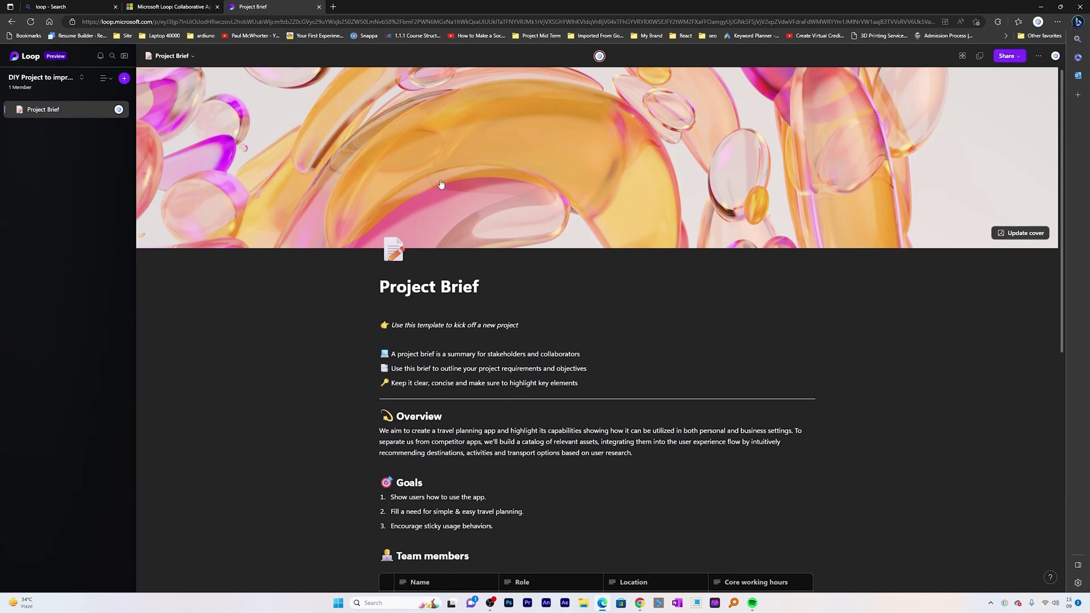
Review the generated brief, selecting the summary line and the words 'a travel' in Overview.
{"action": "scroll", "coordinate": [482, 291], "scroll_direction": "down", "scroll_amount": 8}
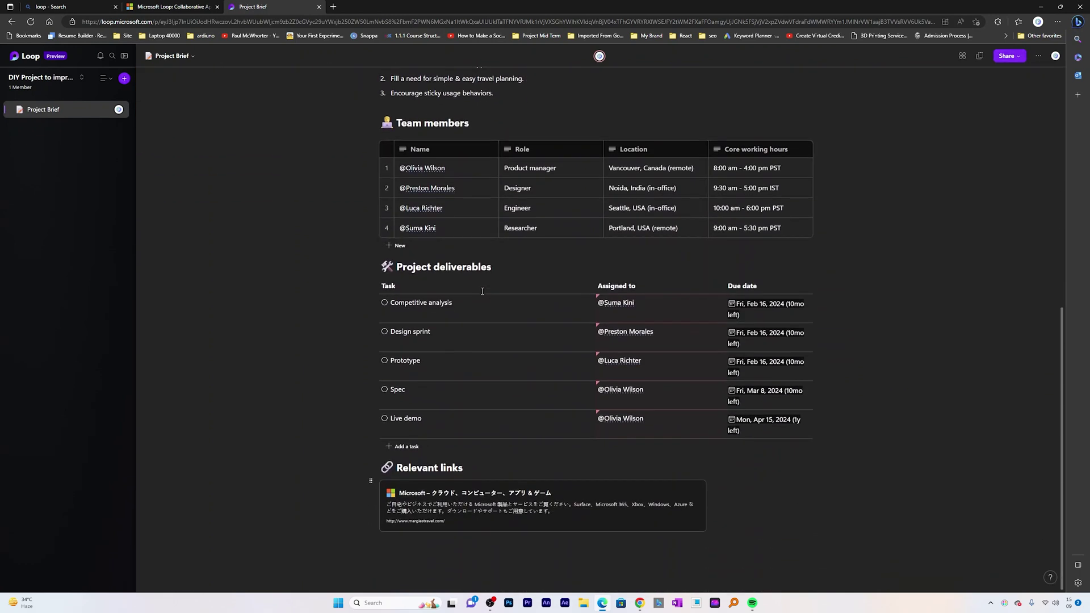
{"action": "scroll", "coordinate": [443, 291], "scroll_direction": "up", "scroll_amount": 8}
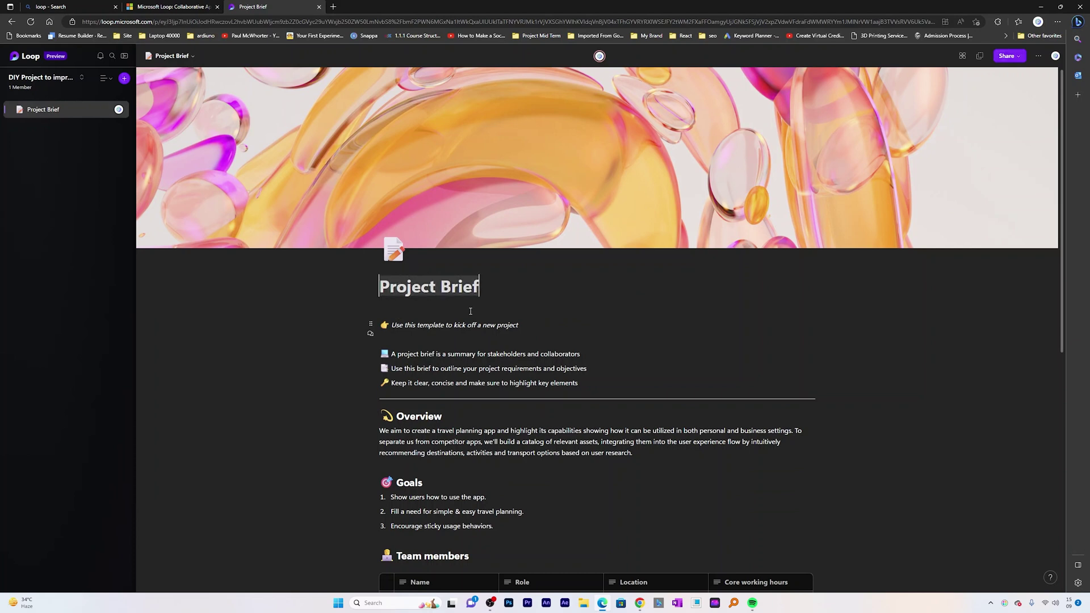
{"action": "left_click_drag", "start_coordinate": [398, 354], "coordinate": [529, 354]}
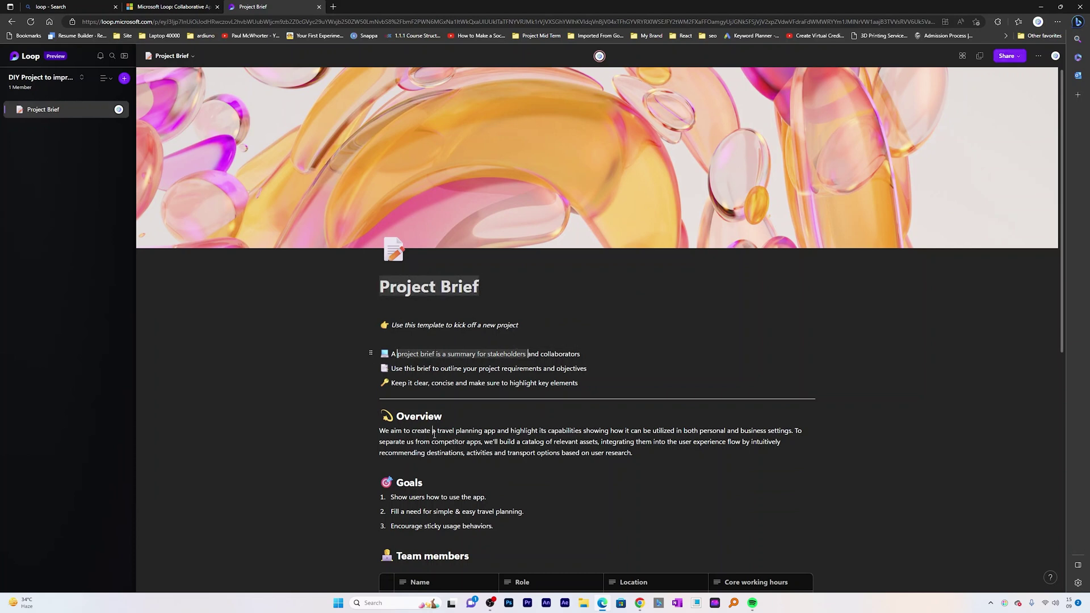
{"action": "left_click_drag", "start_coordinate": [432, 430], "coordinate": [453, 434]}
{"action": "scroll", "coordinate": [452, 434], "scroll_direction": "down", "scroll_amount": 5}
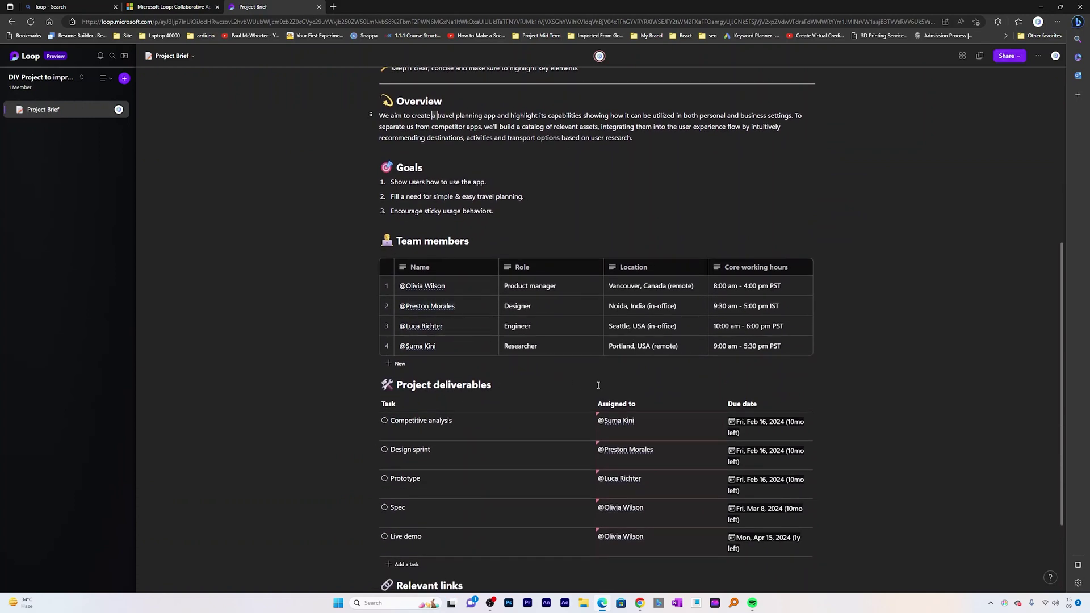
{"action": "scroll", "coordinate": [598, 386], "scroll_direction": "down", "scroll_amount": 2}
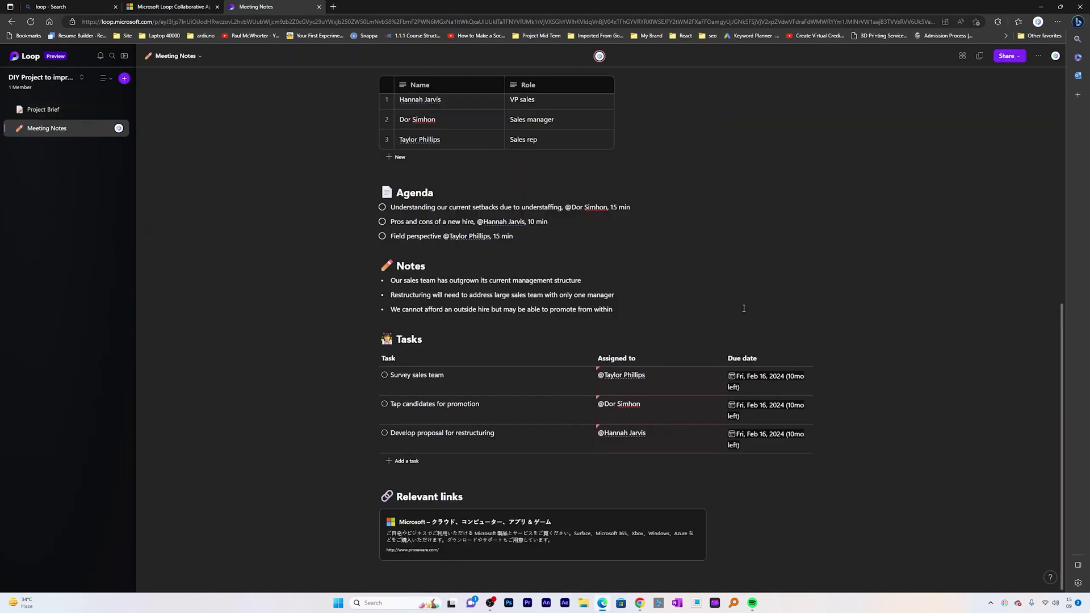
Open the Project Brief page and place the cursor in its first summary line.
{"action": "left_click", "coordinate": [85, 112]}
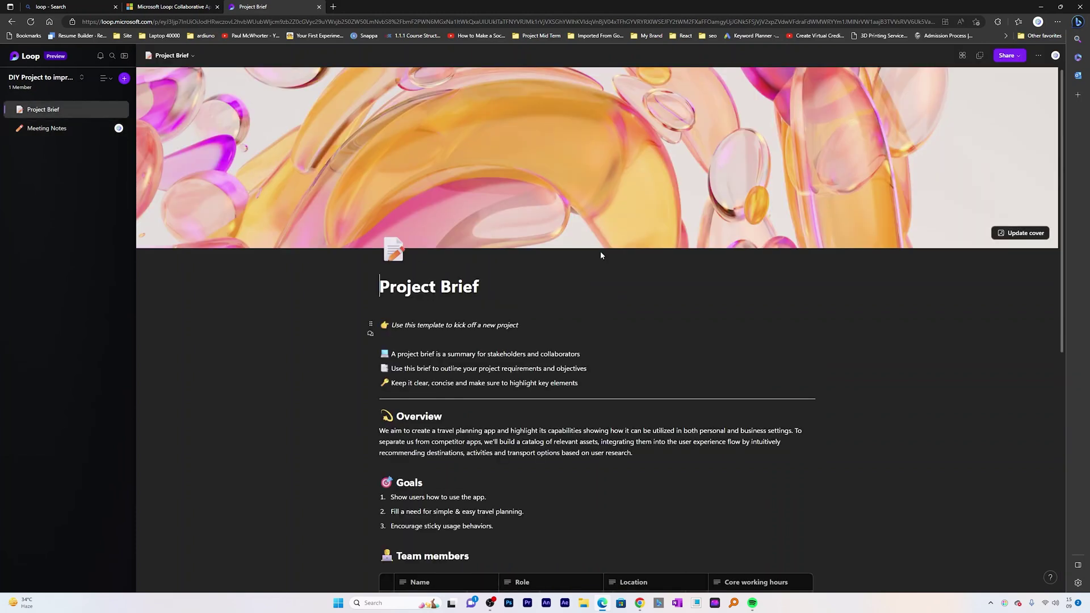
{"action": "scroll", "coordinate": [604, 260], "scroll_direction": "down", "scroll_amount": 5}
{"action": "scroll", "coordinate": [676, 319], "scroll_direction": "up", "scroll_amount": 5}
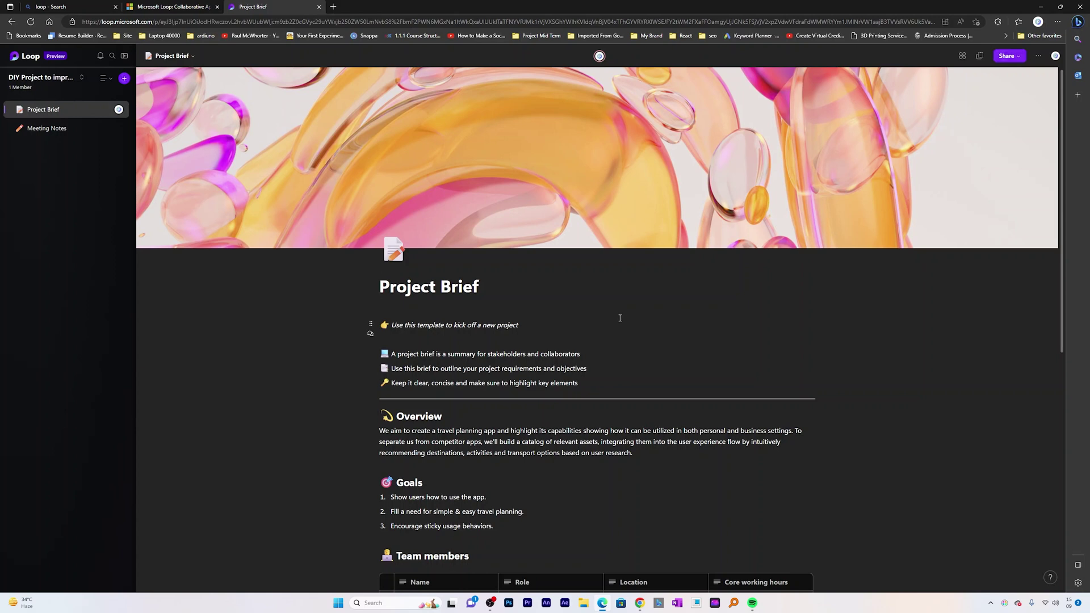
{"action": "left_click", "coordinate": [331, 334]}
Try the Activity page ordering with Meeting Notes, then revert to Tree view on Project Brief.
{"action": "left_click", "coordinate": [111, 81]}
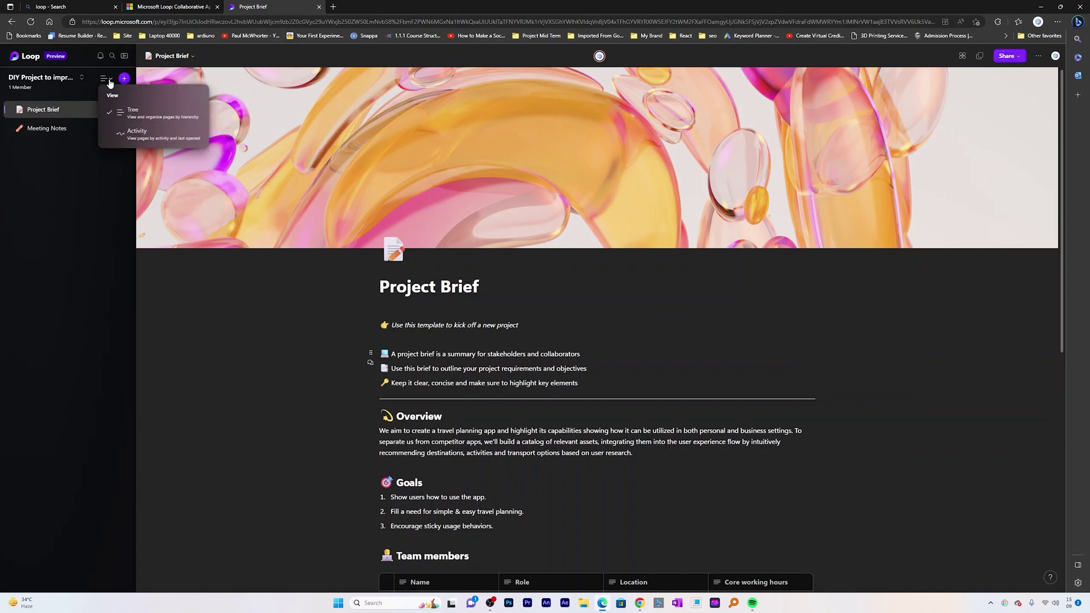
{"action": "left_click", "coordinate": [138, 134]}
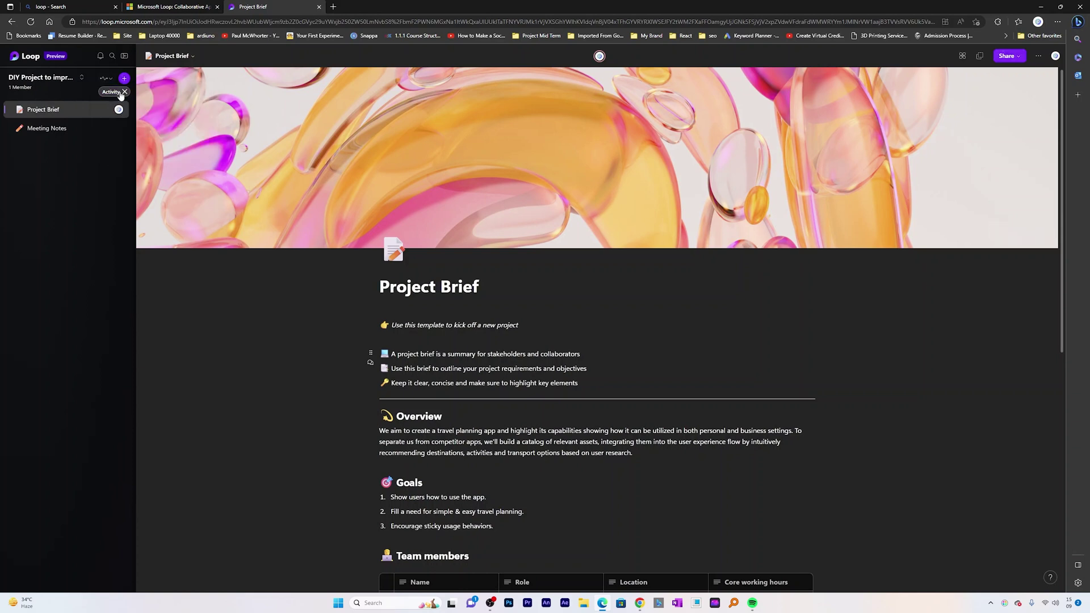
{"action": "left_click", "coordinate": [57, 128]}
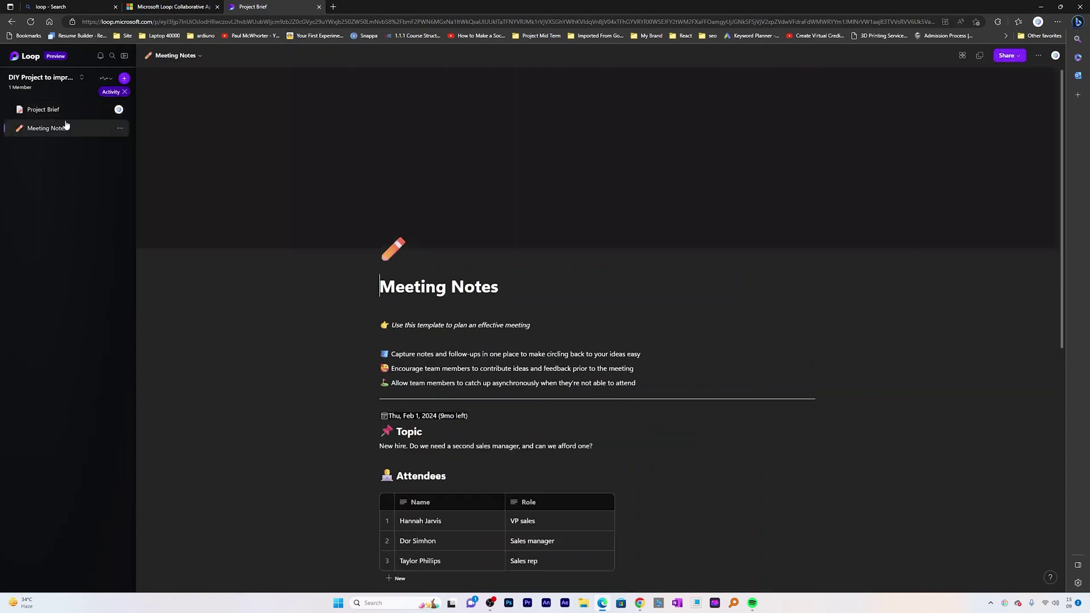
{"action": "left_click", "coordinate": [110, 92]}
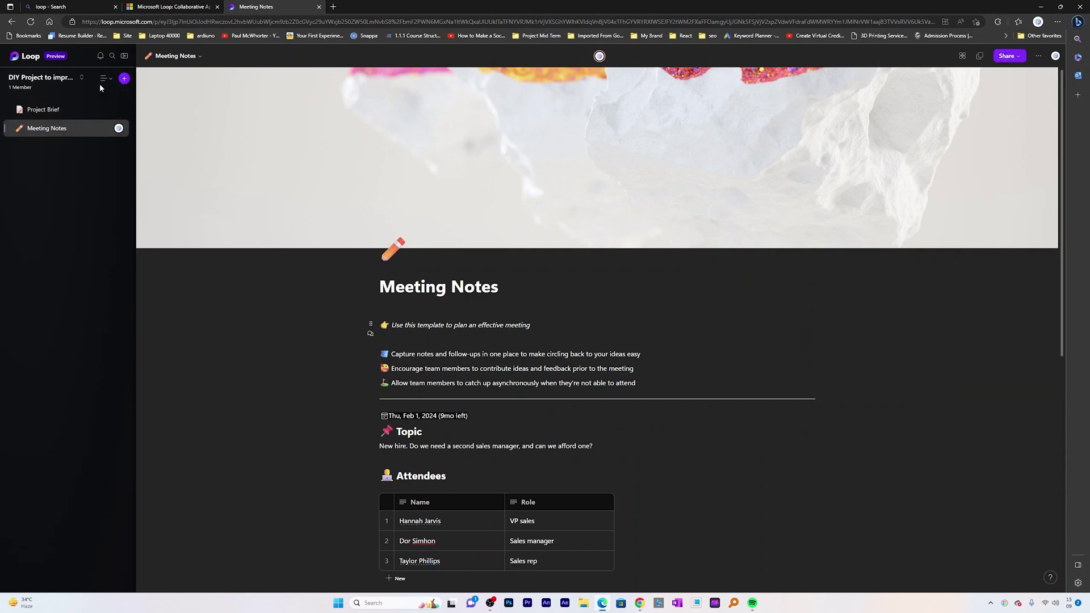
{"action": "left_click", "coordinate": [104, 77]}
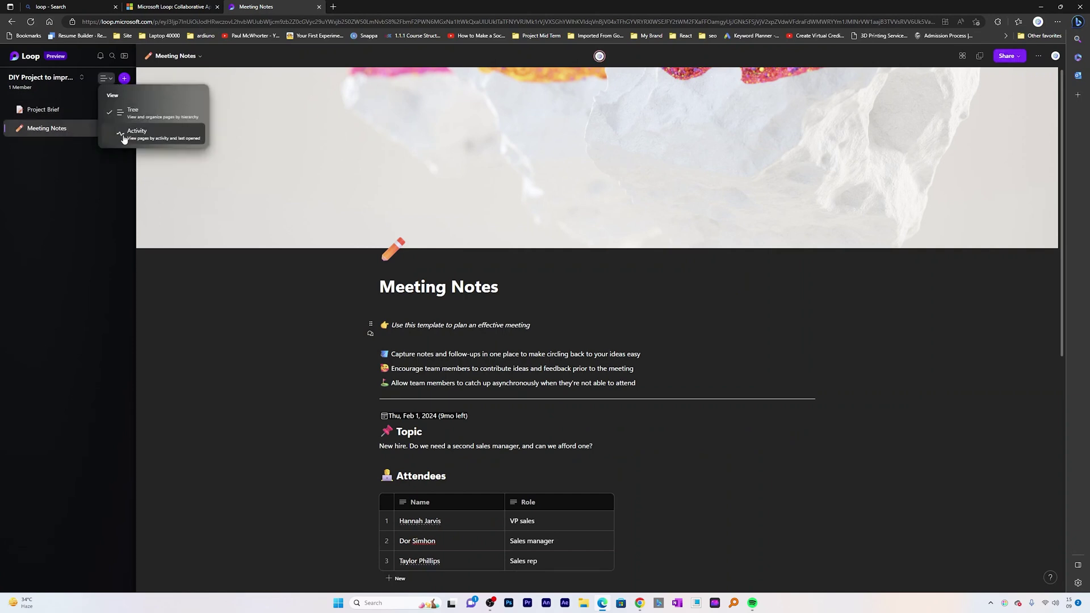
{"action": "left_click", "coordinate": [43, 109]}
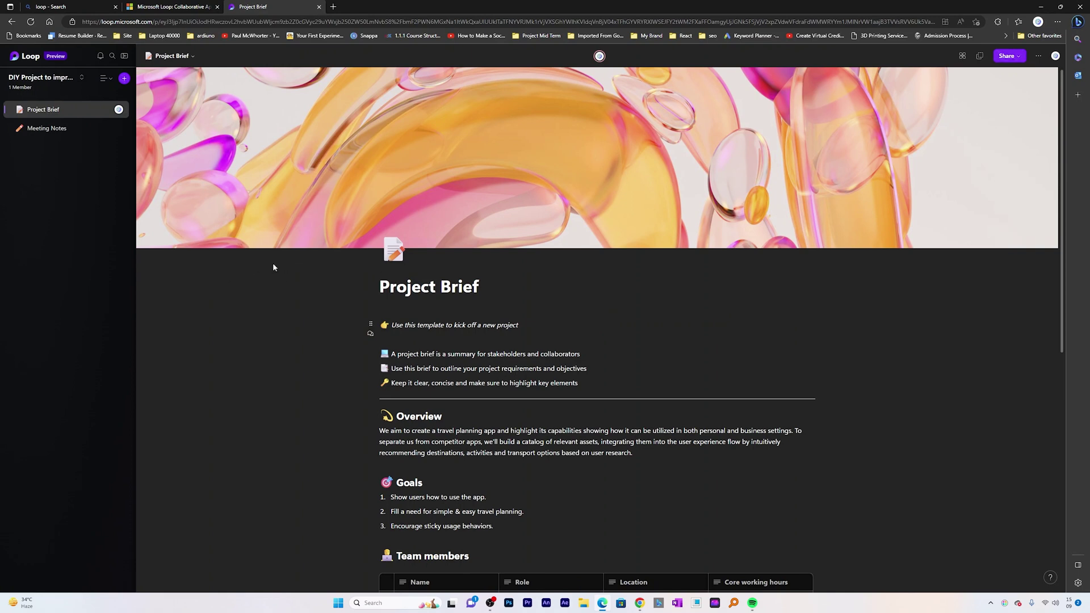
Invite a saved e-mail address to the workspace from the members list, then close it.
{"action": "left_click", "coordinate": [21, 88]}
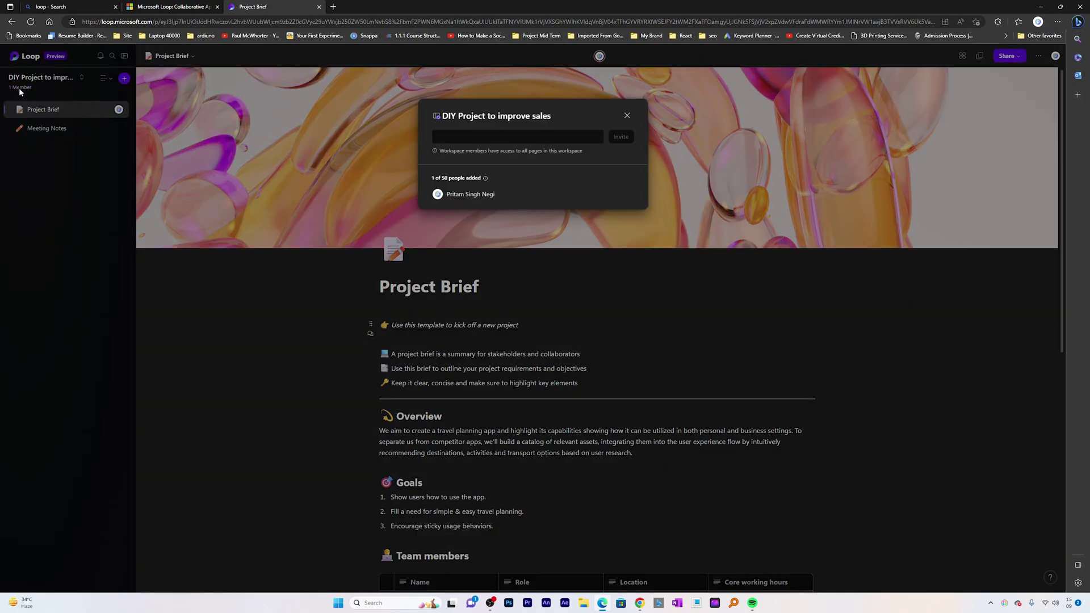
{"action": "left_click", "coordinate": [477, 137]}
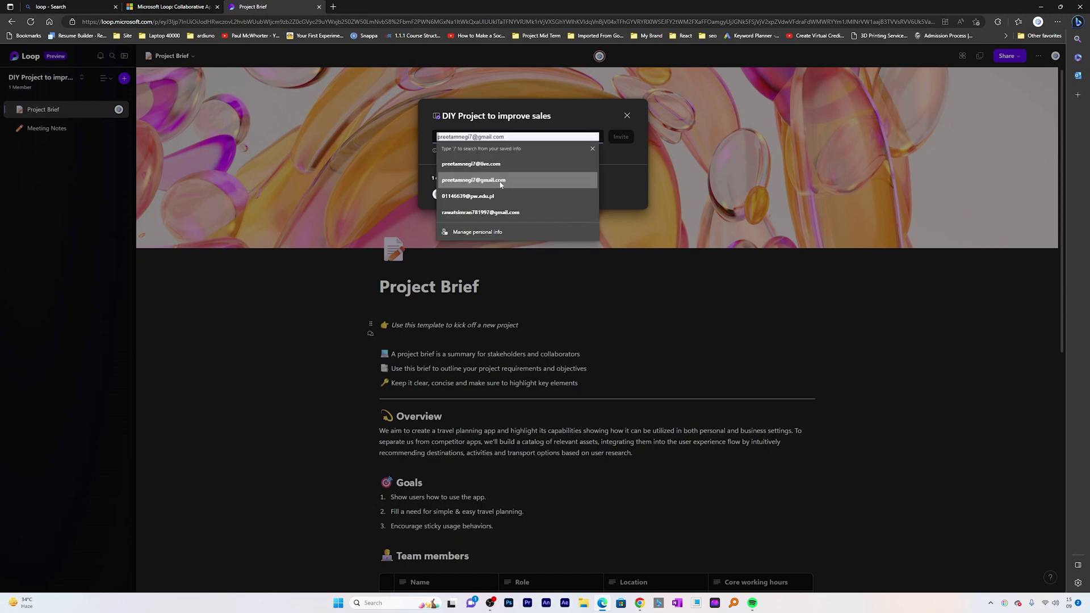
{"action": "left_click", "coordinate": [527, 177]}
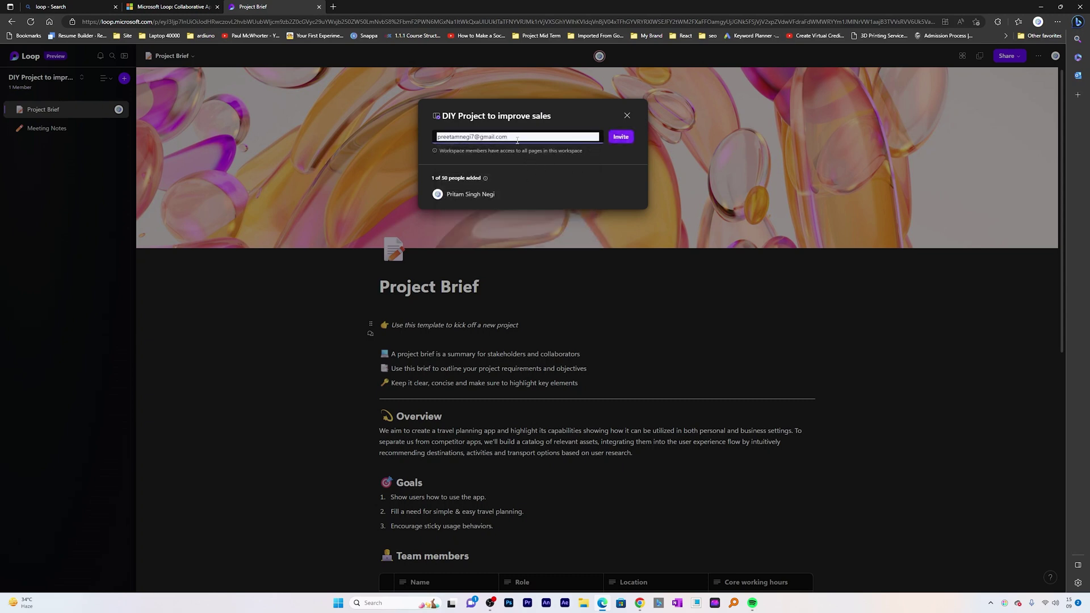
{"action": "left_click", "coordinate": [620, 137]}
{"action": "left_click", "coordinate": [626, 116]}
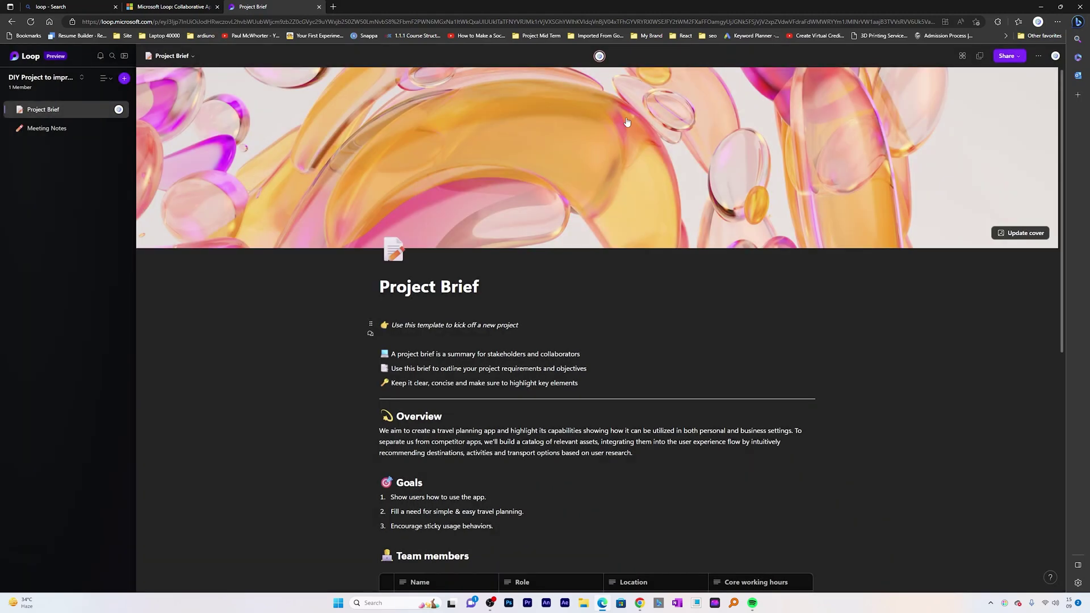
{"action": "scroll", "coordinate": [273, 236], "scroll_direction": "down", "scroll_amount": 4}
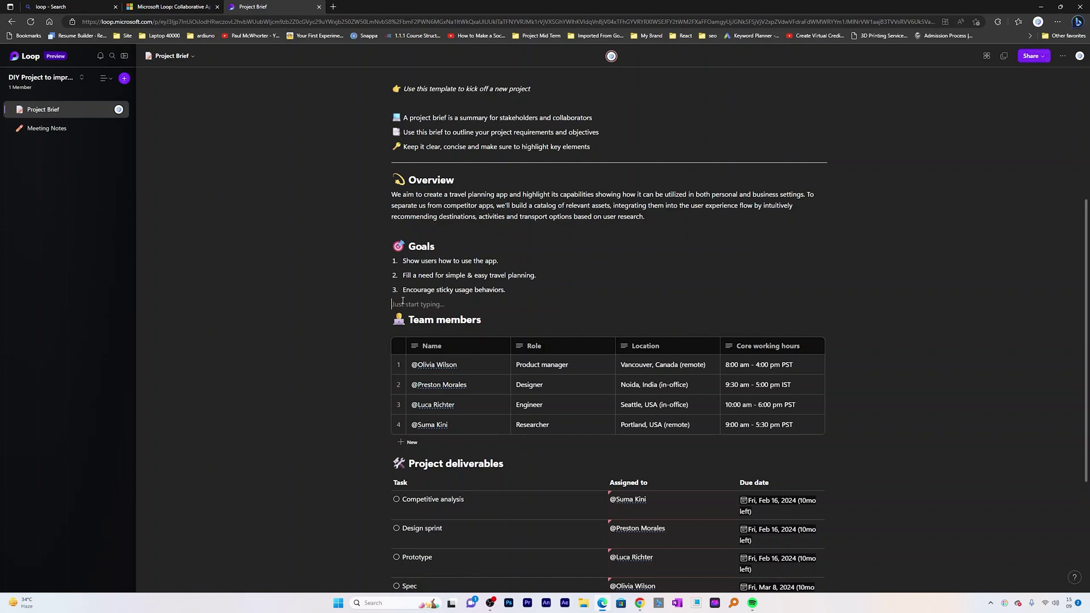
Type 'Heading' below Overview and insert a Progress tracker table from the slash menu.
{"action": "left_click", "coordinate": [419, 233]}
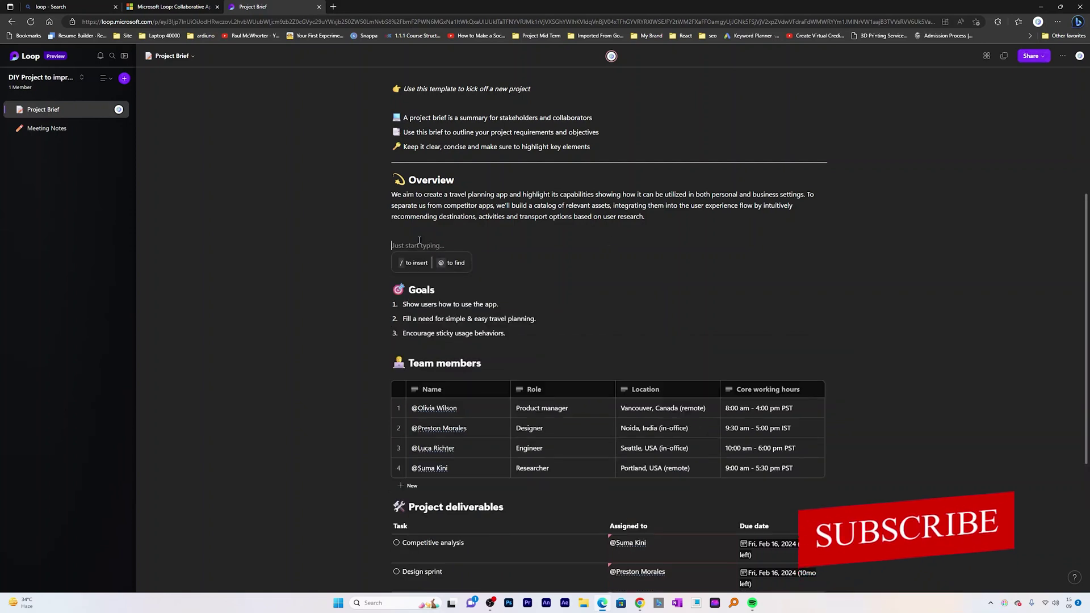
{"action": "type", "text": "HEadf"}
{"action": "key", "text": "BackSpace"}
{"action": "key", "text": "BackSpace"}
{"action": "key", "text": "BackSpace"}
{"action": "key", "text": "BackSpace"}
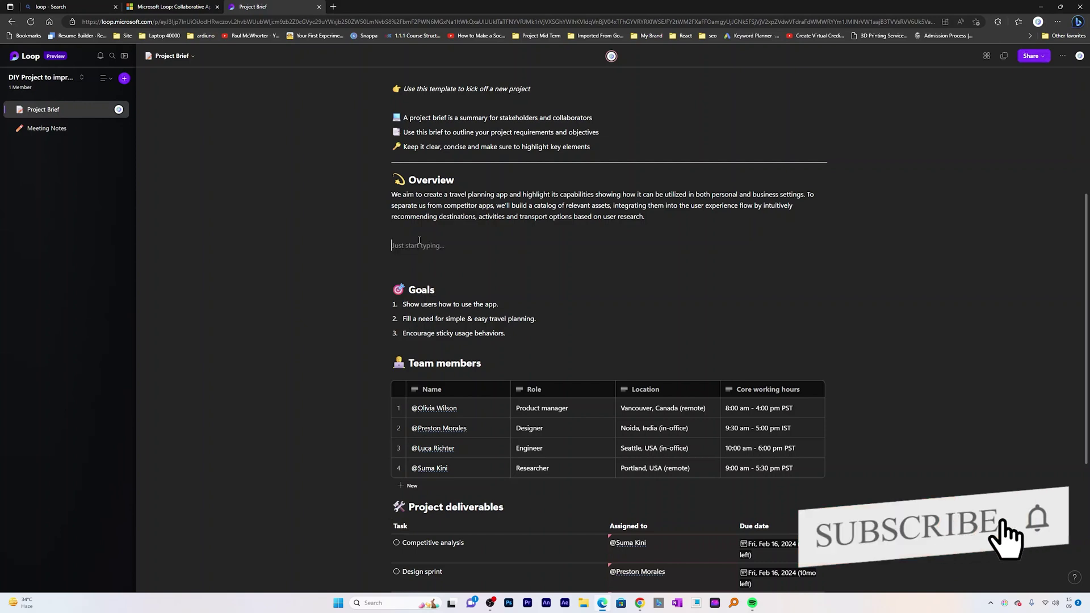
{"action": "type", "text": "eading"}
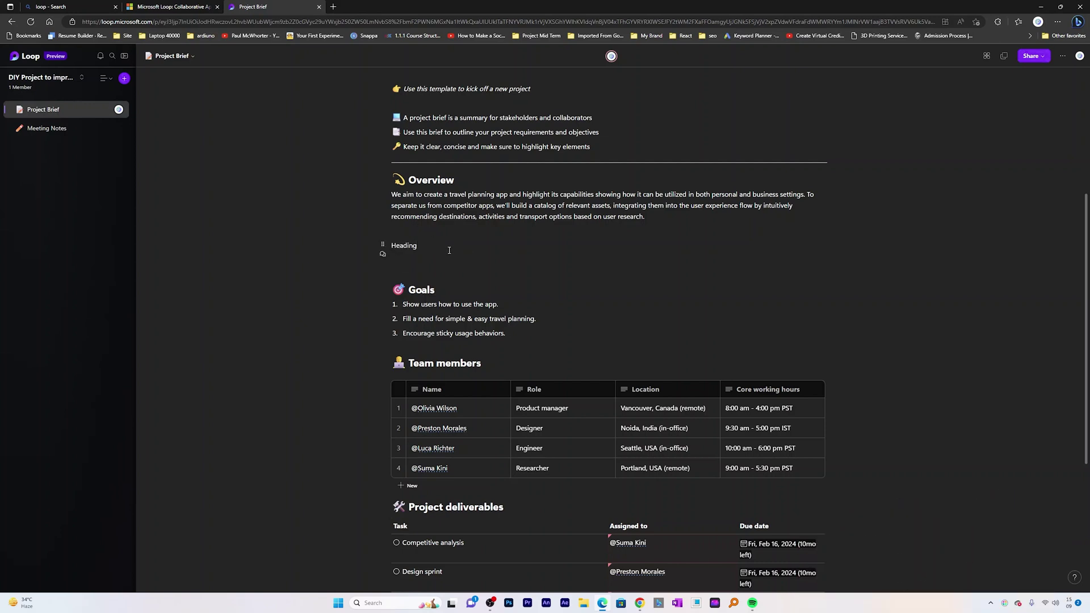
{"action": "type", "text": "/"}
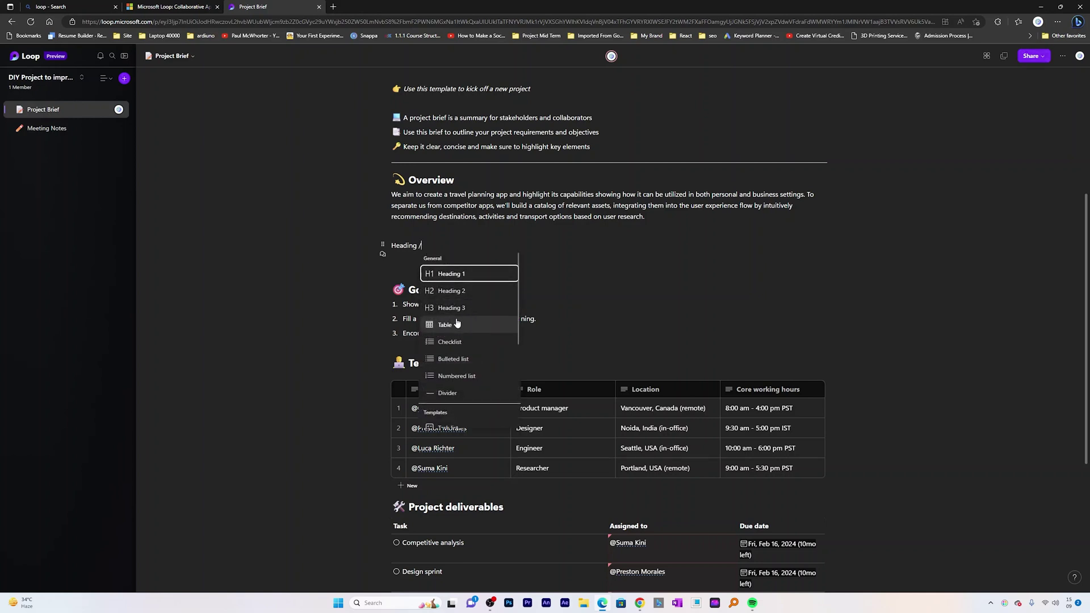
{"action": "scroll", "coordinate": [460, 328], "scroll_direction": "down", "scroll_amount": 1}
{"action": "scroll", "coordinate": [459, 327], "scroll_direction": "down", "scroll_amount": 3}
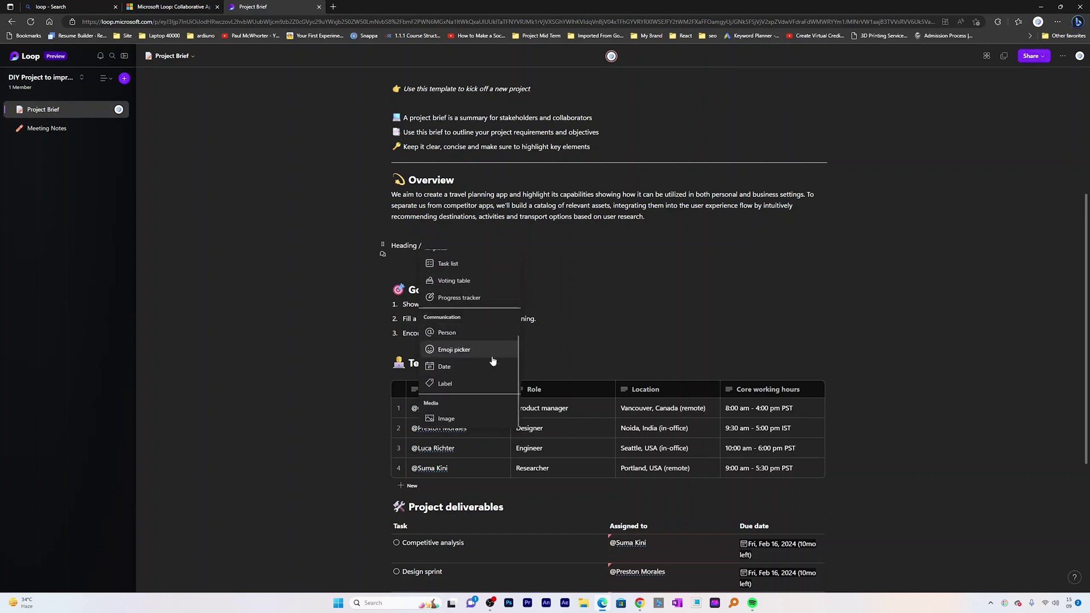
{"action": "left_click", "coordinate": [459, 299]}
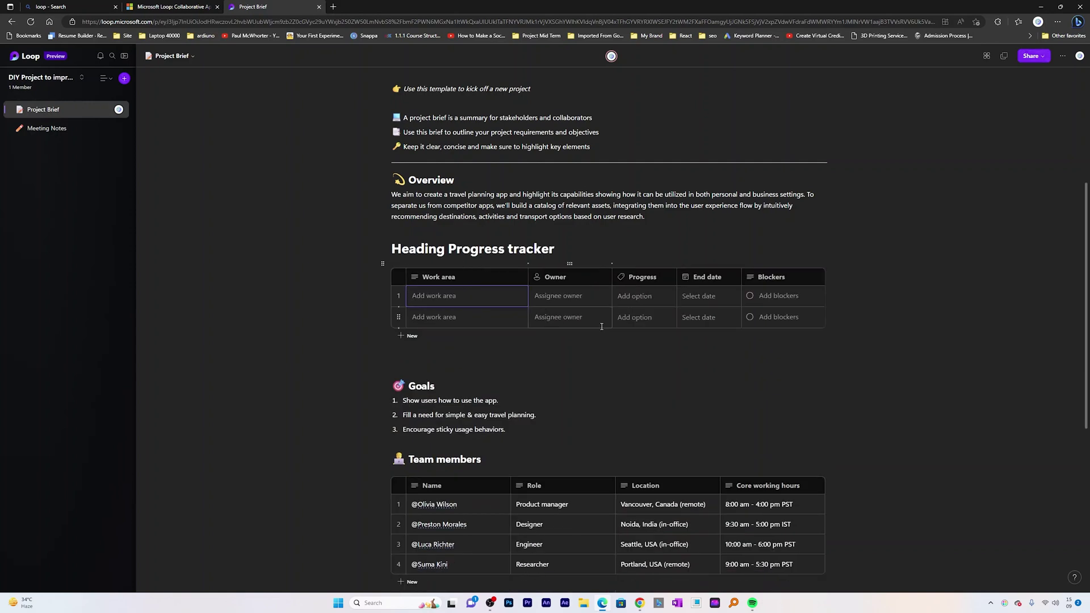
Insert the first green plant photo from the Desktop below the progress tracker via /Image.
{"action": "type", "text": "/"}
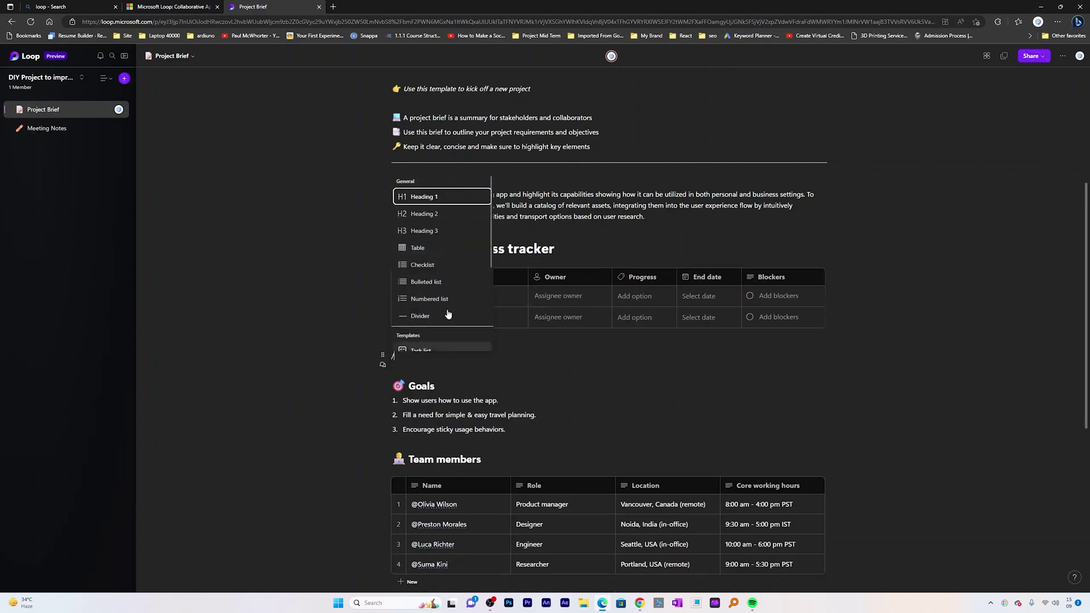
{"action": "key", "text": "BackSpace"}
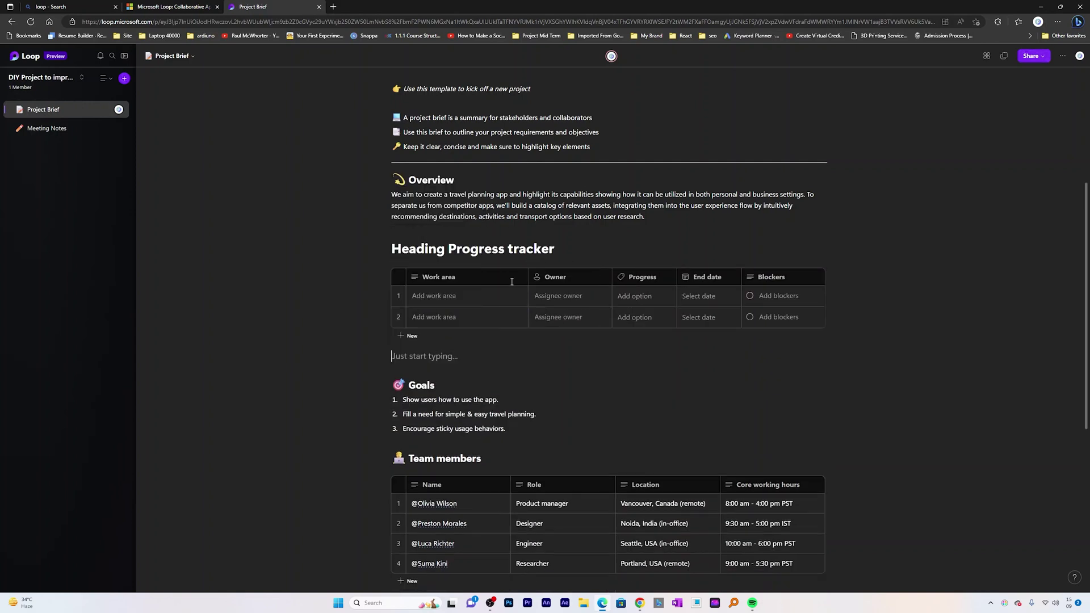
{"action": "type", "text": "/"}
{"action": "scroll", "coordinate": [428, 285], "scroll_direction": "down", "scroll_amount": 1}
{"action": "scroll", "coordinate": [428, 284], "scroll_direction": "down", "scroll_amount": 3}
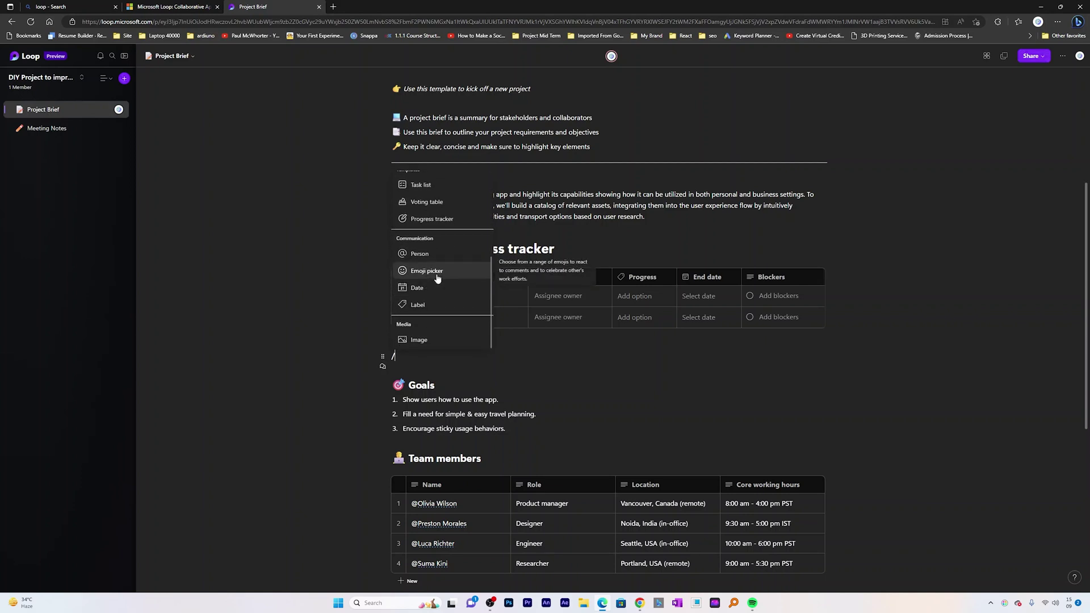
{"action": "scroll", "coordinate": [431, 284], "scroll_direction": "up", "scroll_amount": 4}
{"action": "scroll", "coordinate": [446, 265], "scroll_direction": "down", "scroll_amount": 3}
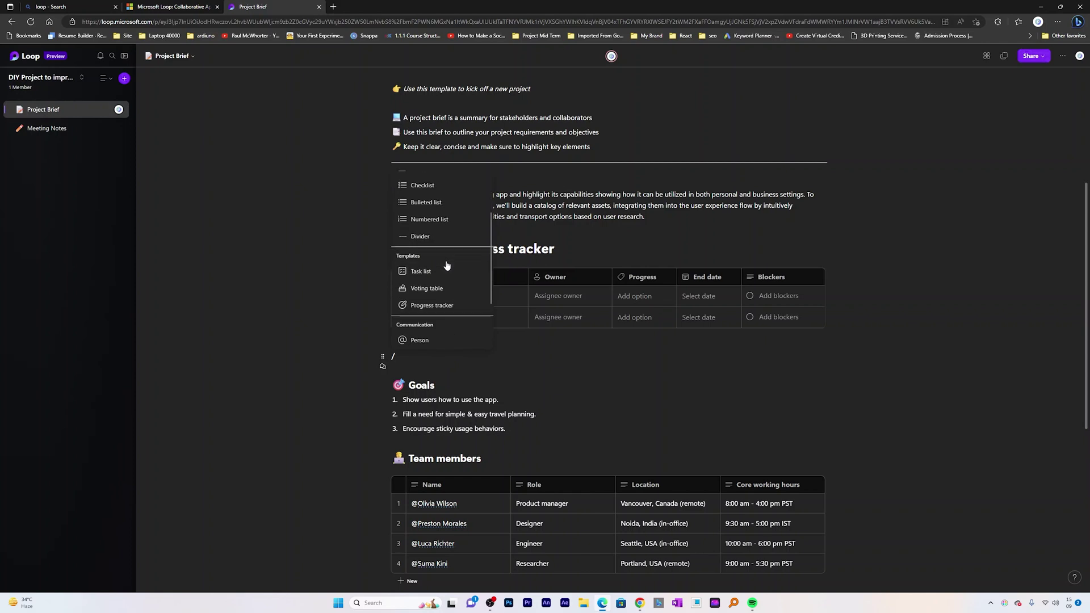
{"action": "scroll", "coordinate": [449, 266], "scroll_direction": "down", "scroll_amount": 2}
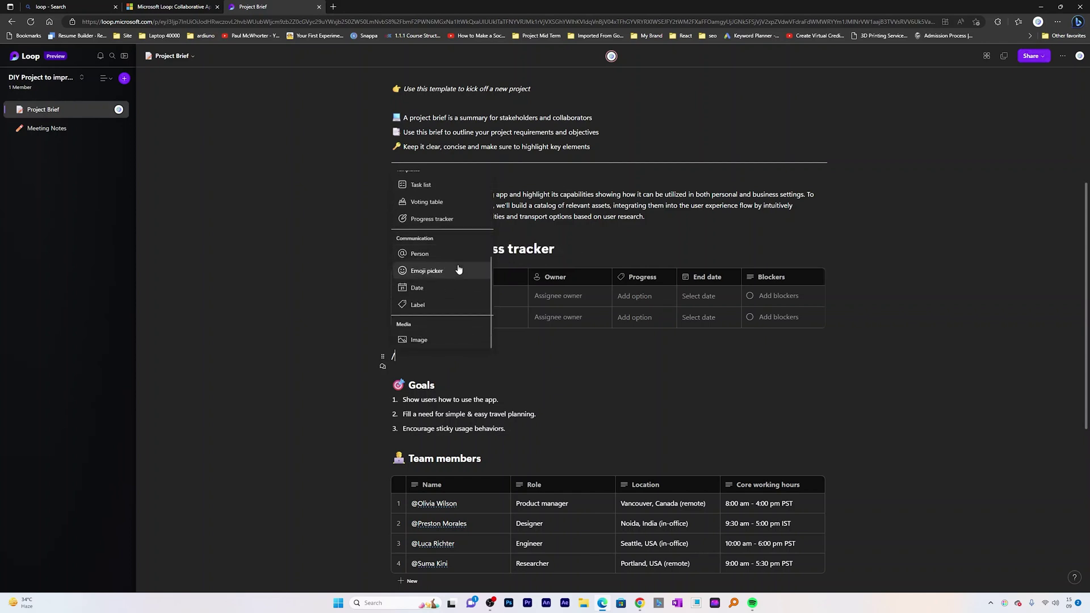
{"action": "left_click", "coordinate": [438, 338]}
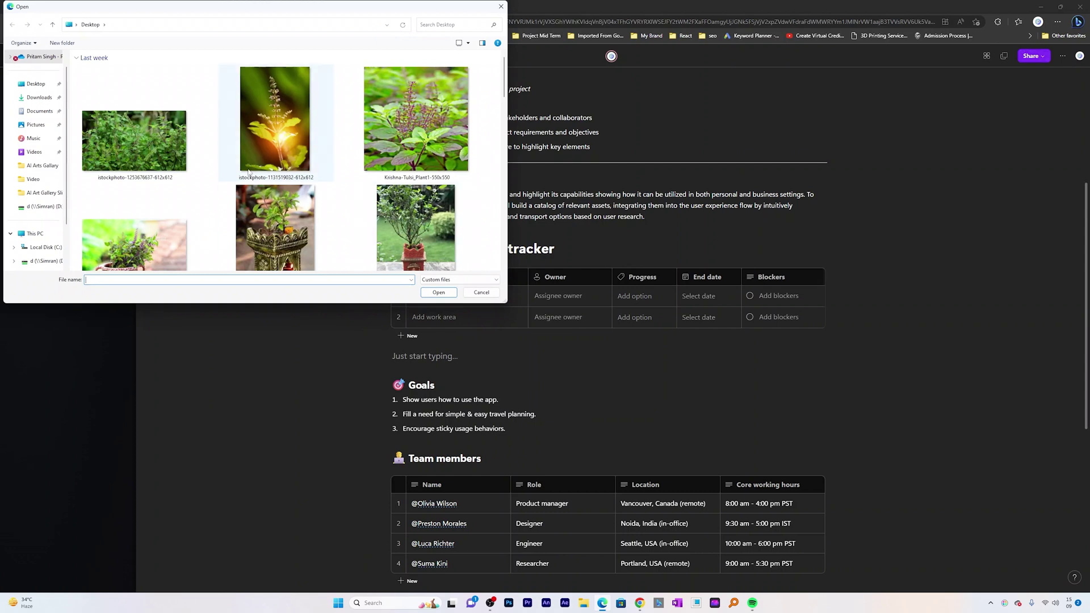
{"action": "double_click", "coordinate": [134, 141]}
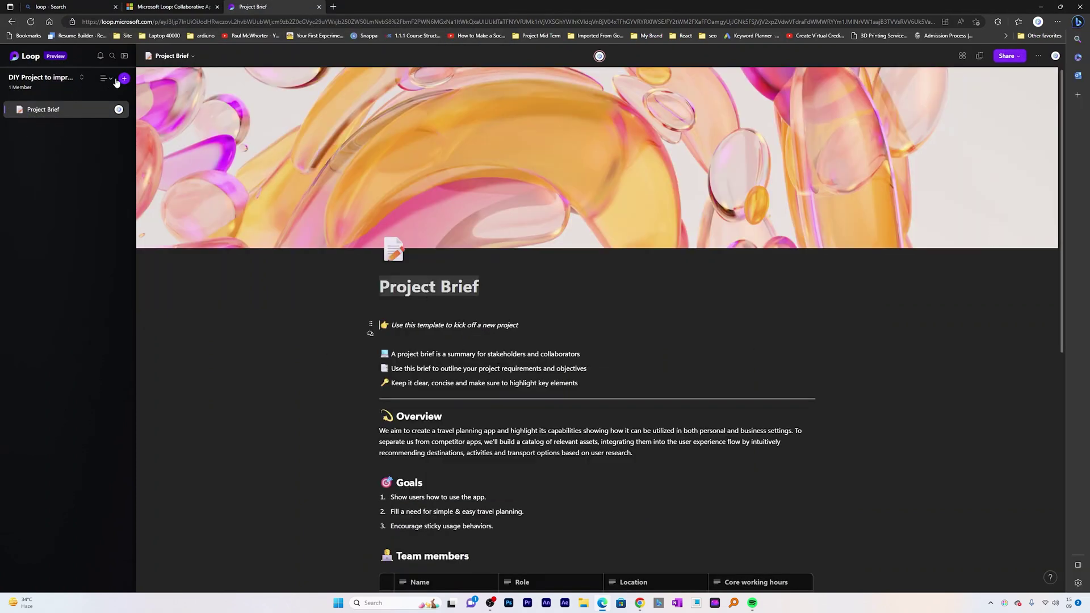
Add a new workspace page filled with the Meeting Notes template and review its sections.
{"action": "left_click", "coordinate": [123, 79]}
{"action": "left_click", "coordinate": [148, 95]}
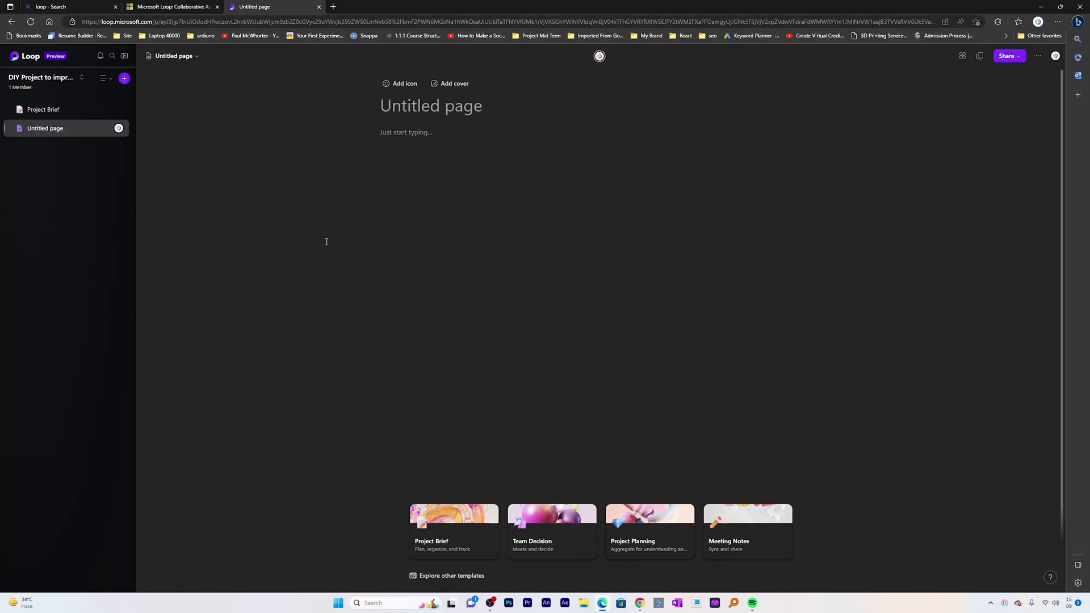
{"action": "left_click", "coordinate": [742, 541]}
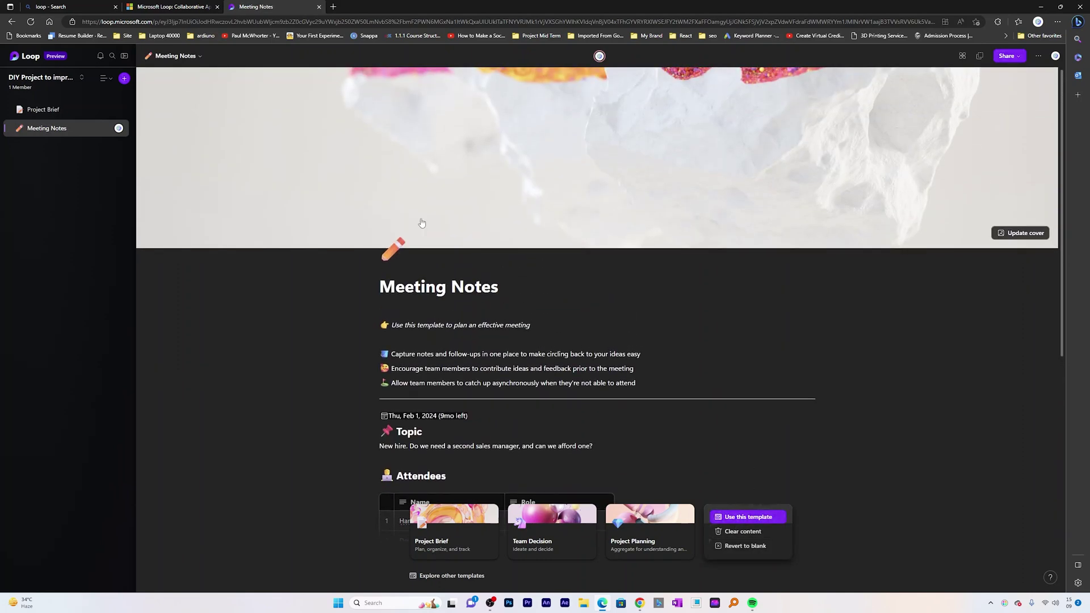
{"action": "scroll", "coordinate": [500, 205], "scroll_direction": "down", "scroll_amount": 5}
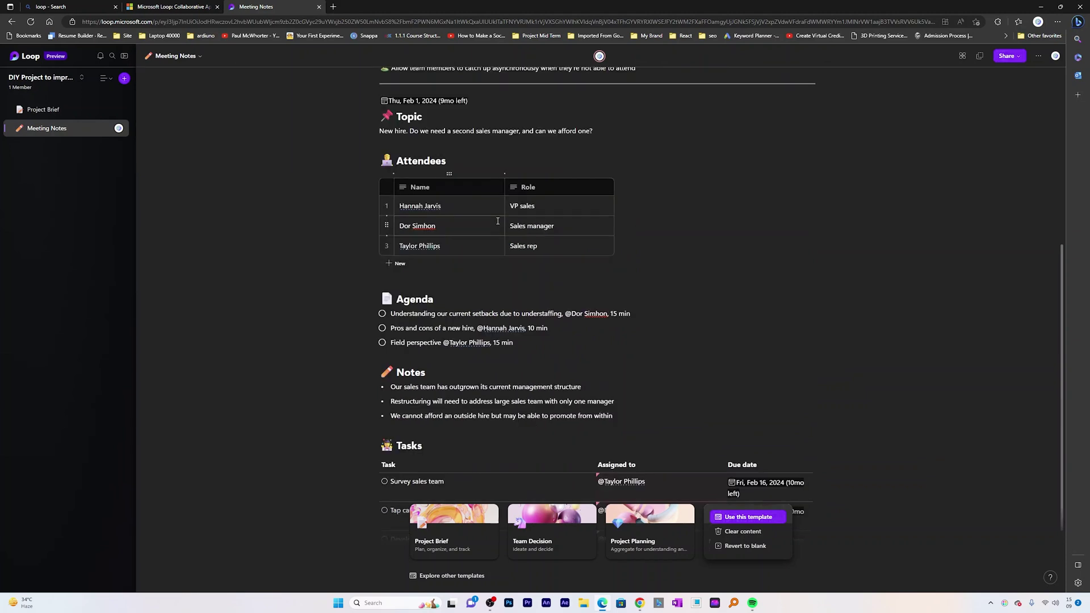
{"action": "scroll", "coordinate": [497, 226], "scroll_direction": "down", "scroll_amount": 4}
{"action": "scroll", "coordinate": [497, 225], "scroll_direction": "down", "scroll_amount": 3}
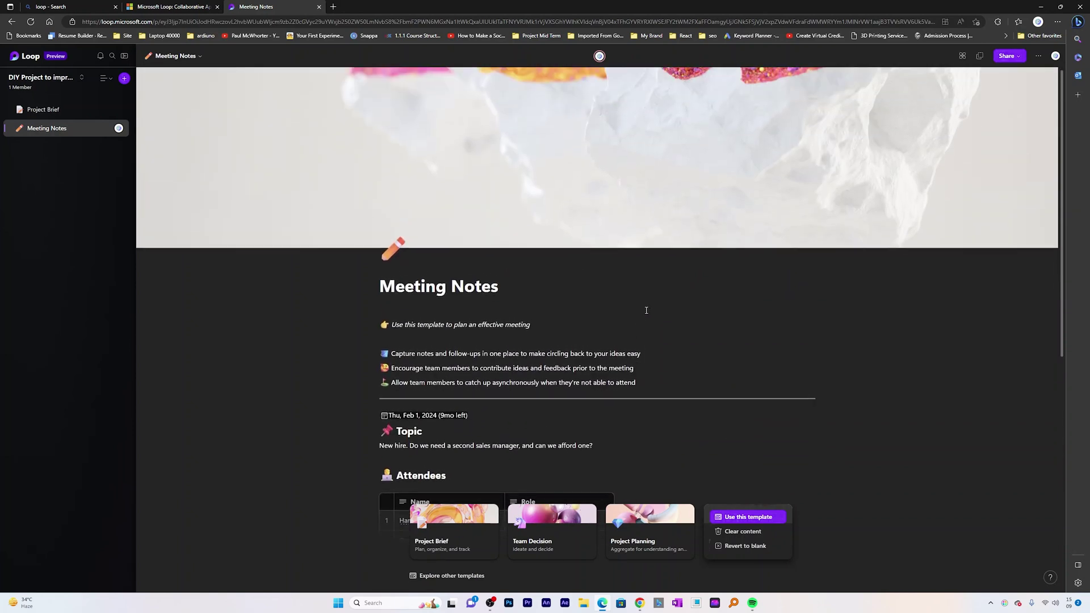
{"action": "left_click", "coordinate": [52, 81]}
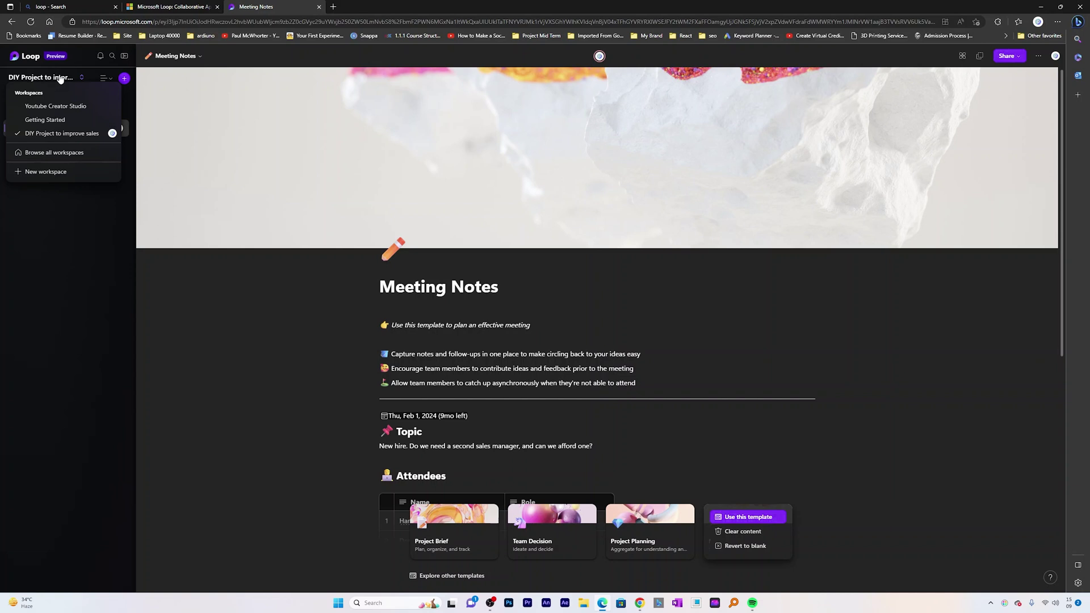
{"action": "left_click", "coordinate": [74, 271]}
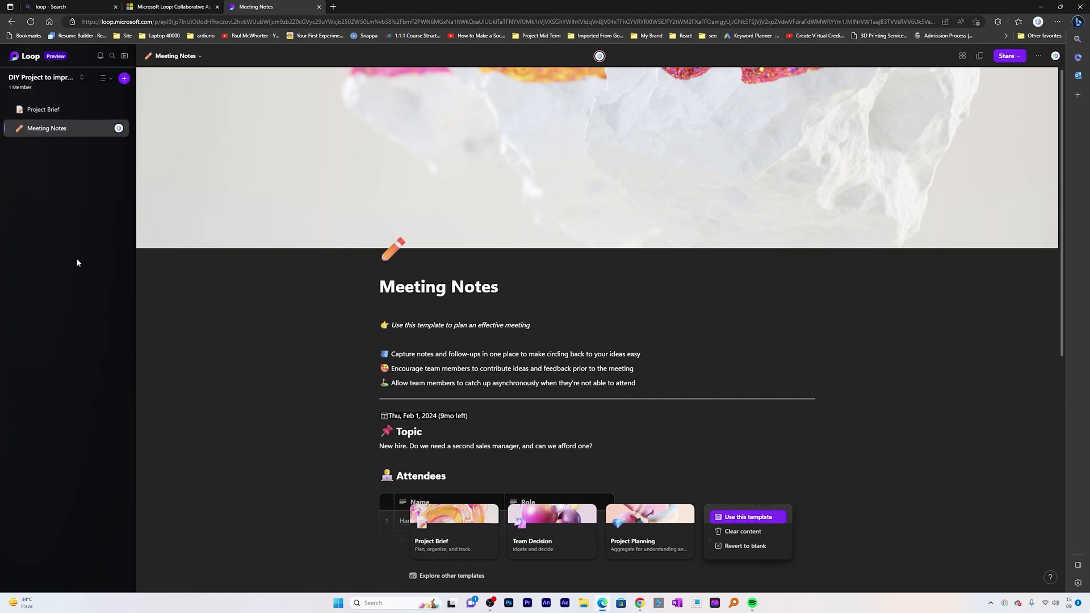
{"action": "left_click", "coordinate": [71, 109]}
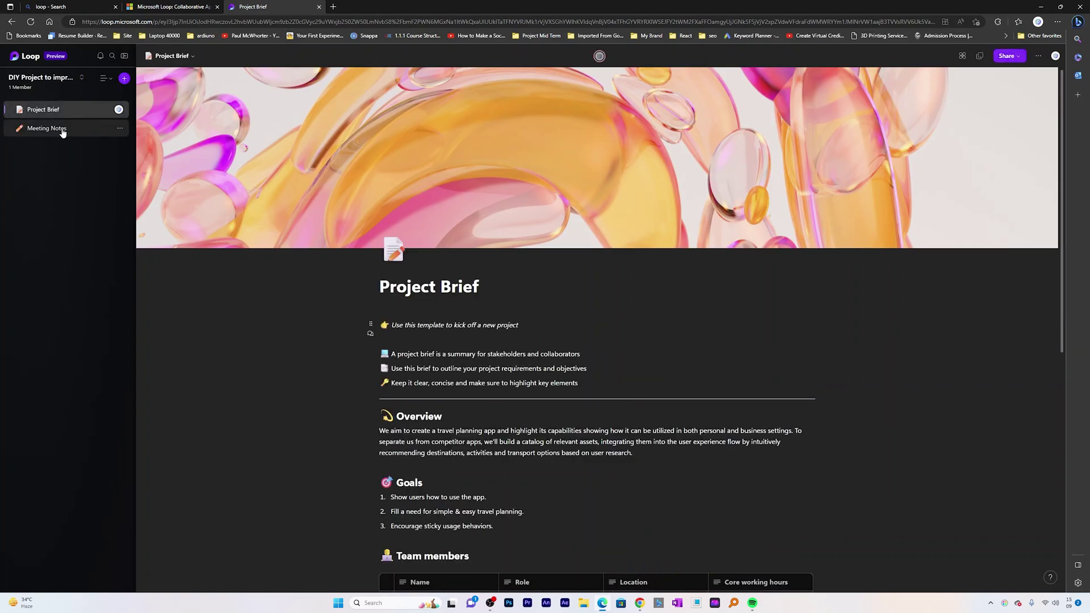
{"action": "left_click", "coordinate": [66, 129]}
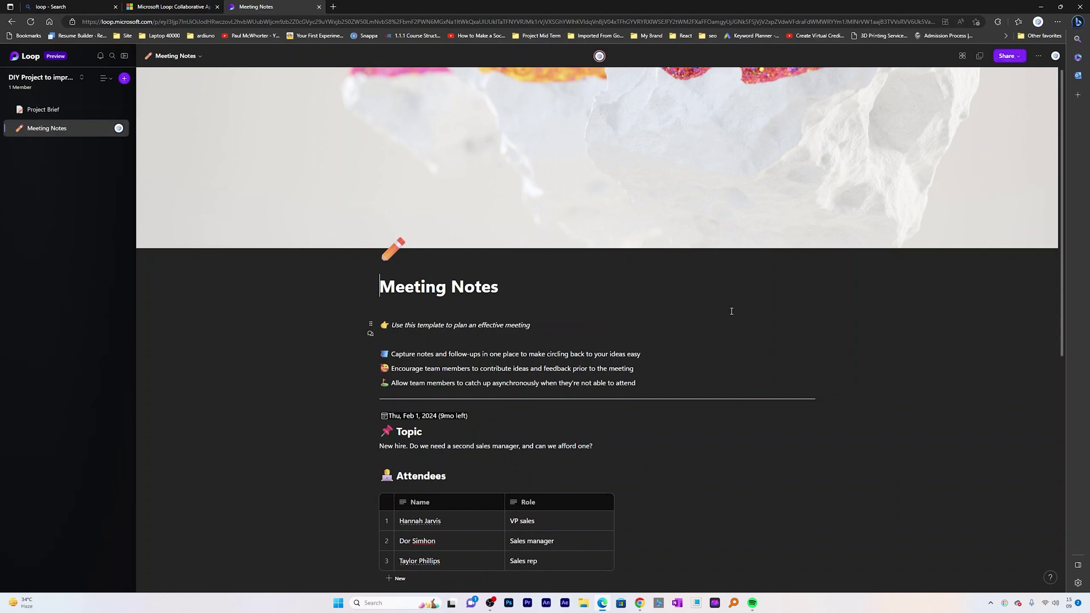